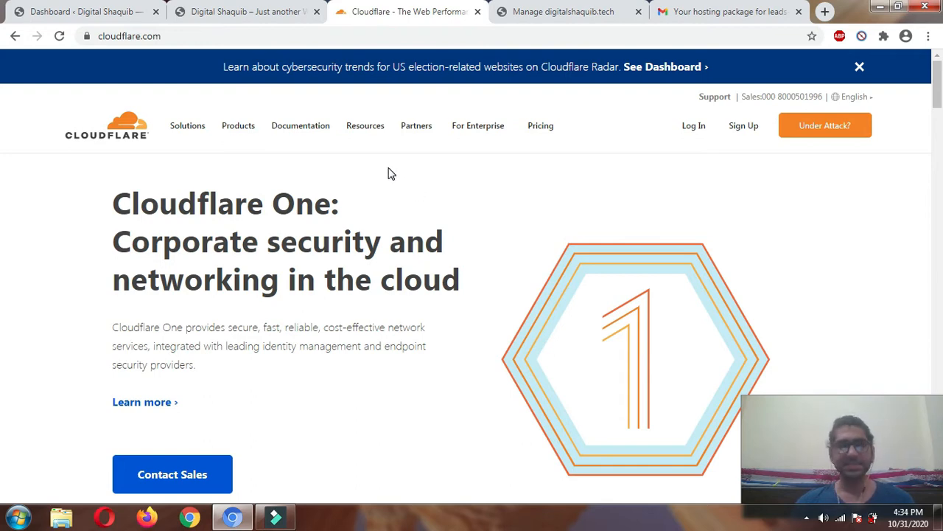
View the WordPress dashboard and the front end of the Digital Shaquib site, and return to the Cloudflare home page
{"action": "left_click", "coordinate": [34, 16]}
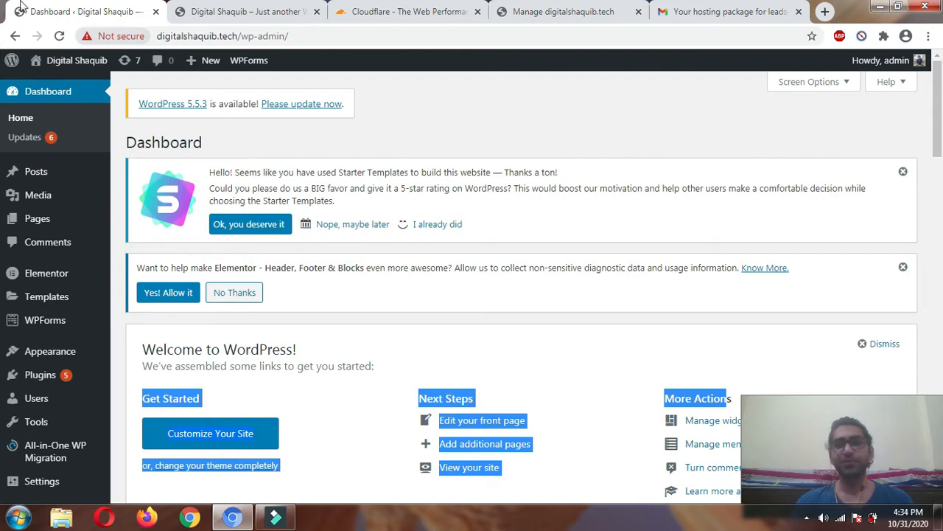
{"action": "left_click", "coordinate": [275, 11]}
{"action": "left_click", "coordinate": [383, 12]}
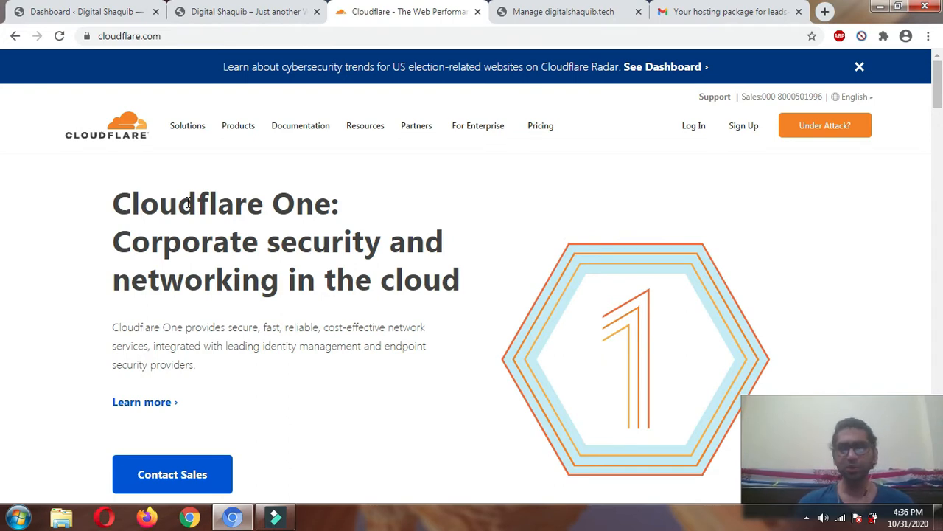
Log in to the Cloudflare account to reach its list of websites
{"action": "left_click", "coordinate": [62, 222]}
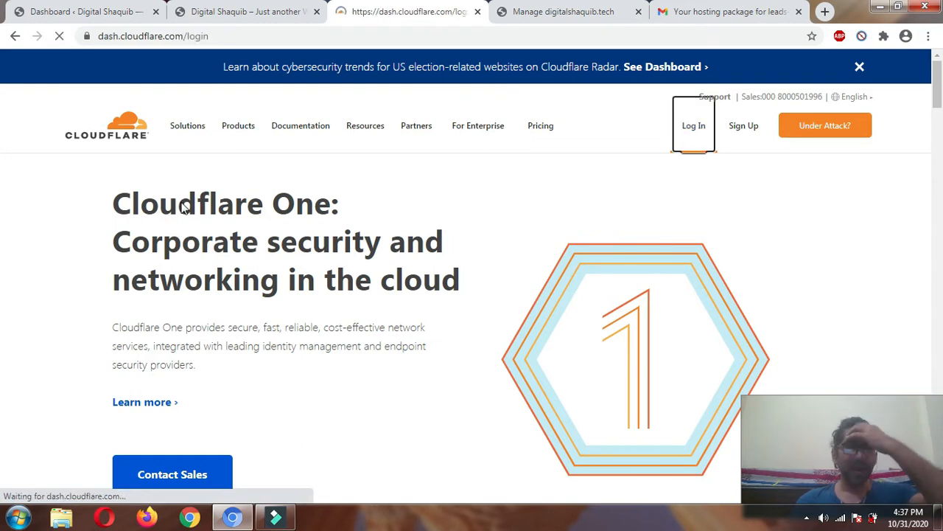
{"action": "scroll", "coordinate": [354, 226], "scroll_direction": "down", "scroll_amount": 2}
{"action": "scroll", "coordinate": [352, 226], "scroll_direction": "up", "scroll_amount": 2}
{"action": "left_click", "coordinate": [179, 334]}
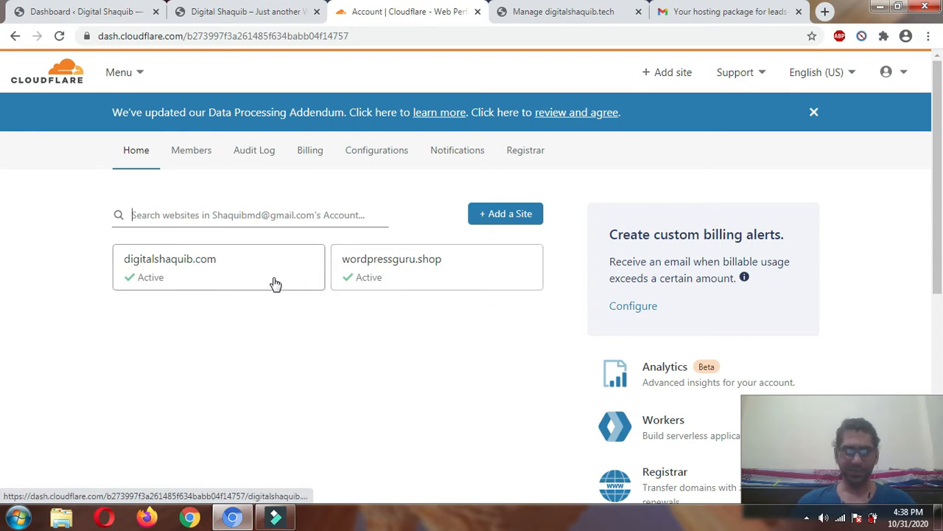
Check the digitalshaquib.tech WordPress admin and live site again before going back to the Cloudflare account home
{"action": "left_click", "coordinate": [103, 14]}
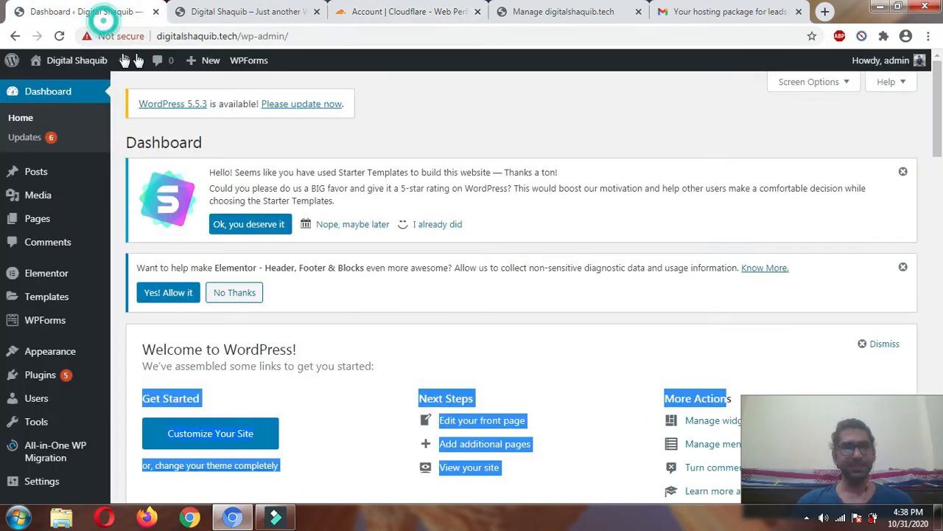
{"action": "left_click", "coordinate": [212, 13]}
{"action": "left_click", "coordinate": [88, 13]}
{"action": "left_click", "coordinate": [415, 12]}
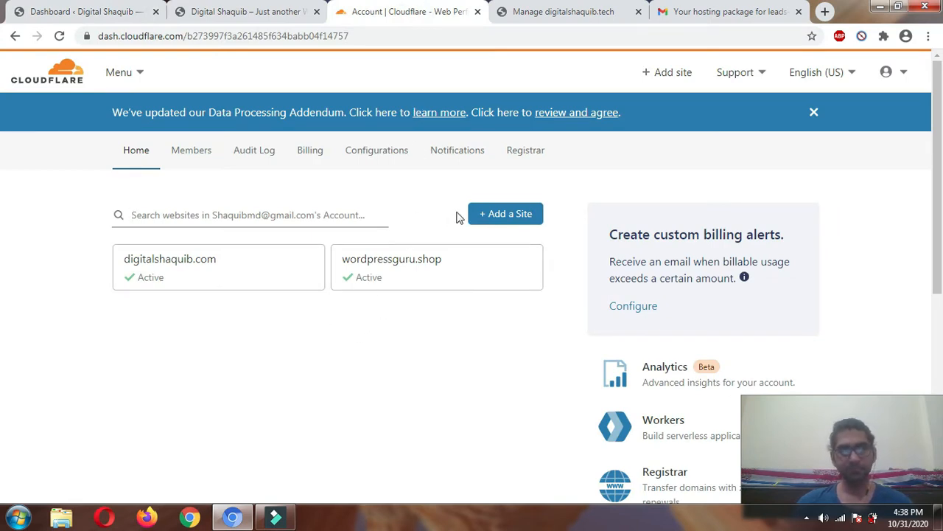
Add the site digitalshaquib.tech to the Cloudflare account
{"action": "left_click", "coordinate": [493, 214]}
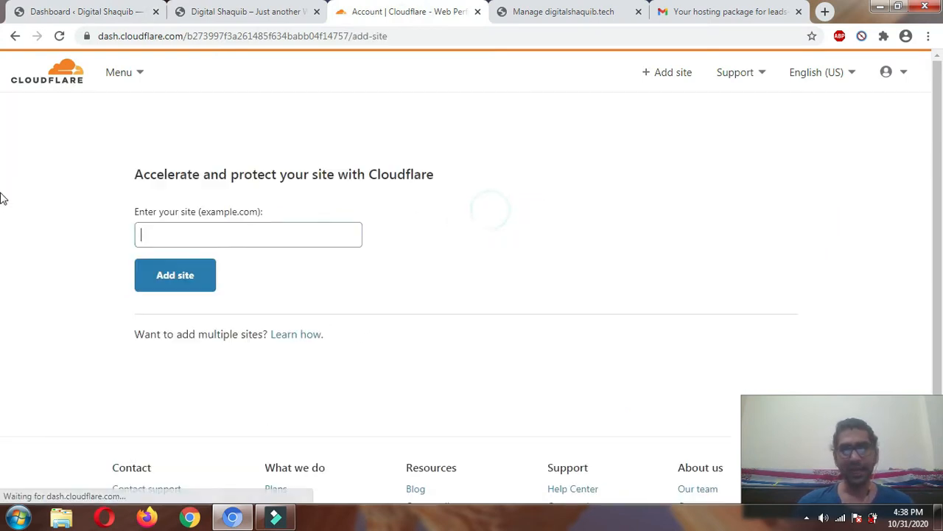
{"action": "left_click", "coordinate": [187, 225]}
{"action": "type", "text": "digital"}
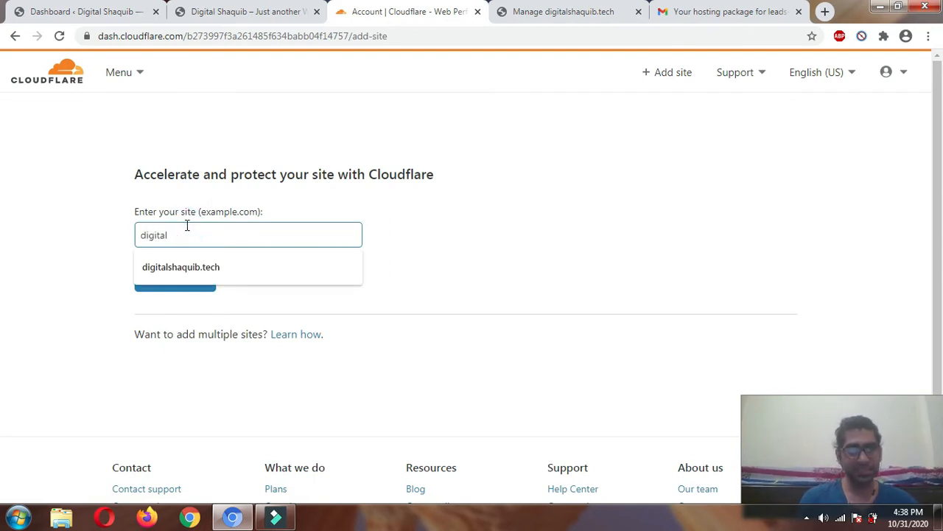
{"action": "key", "text": "Down"}
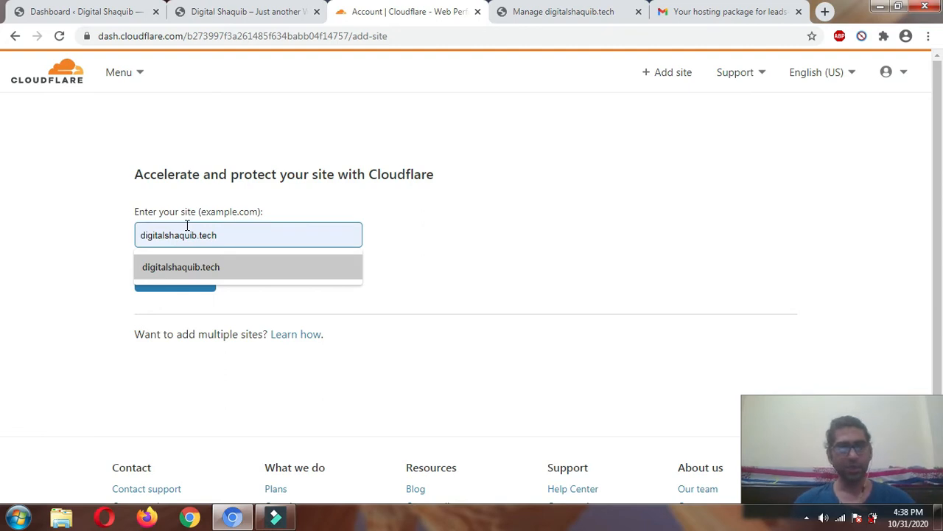
{"action": "key", "text": "Return"}
{"action": "left_click", "coordinate": [158, 286]}
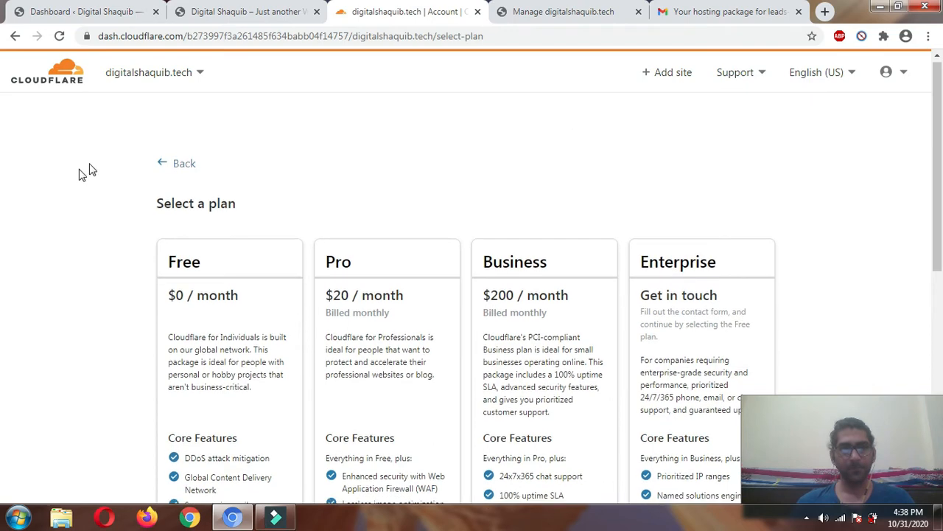
Select the Free $0/month plan for digitalshaquib.tech and confirm it
{"action": "scroll", "coordinate": [83, 164], "scroll_direction": "down", "scroll_amount": 2}
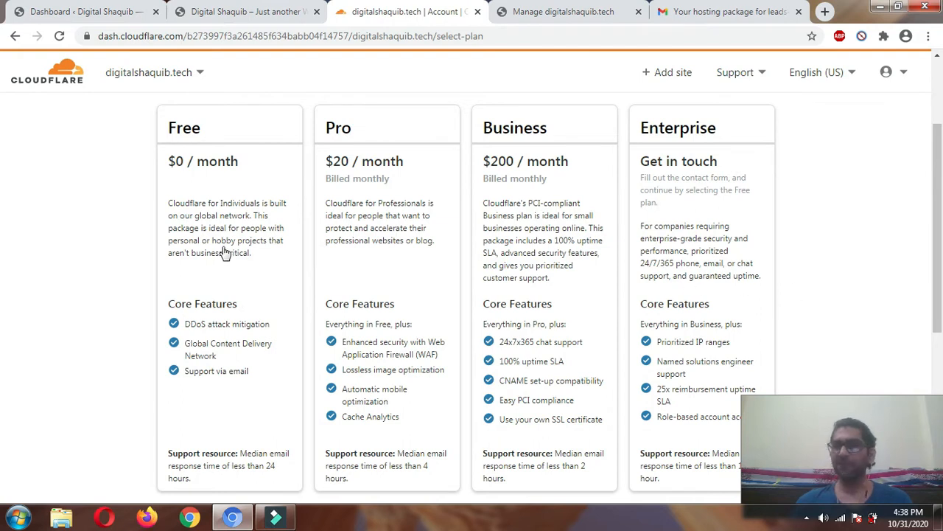
{"action": "scroll", "coordinate": [223, 251], "scroll_direction": "down", "scroll_amount": 1}
{"action": "left_click", "coordinate": [225, 182]}
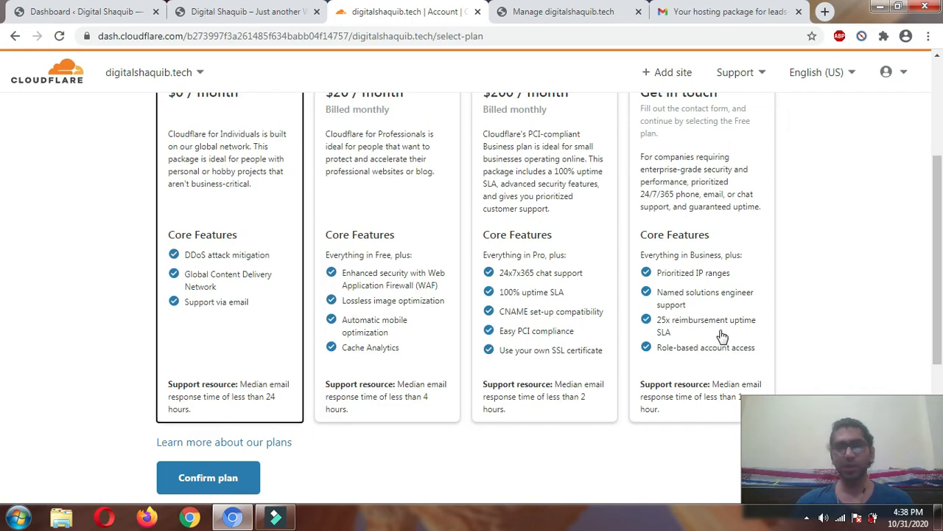
{"action": "scroll", "coordinate": [221, 391], "scroll_direction": "down", "scroll_amount": 1}
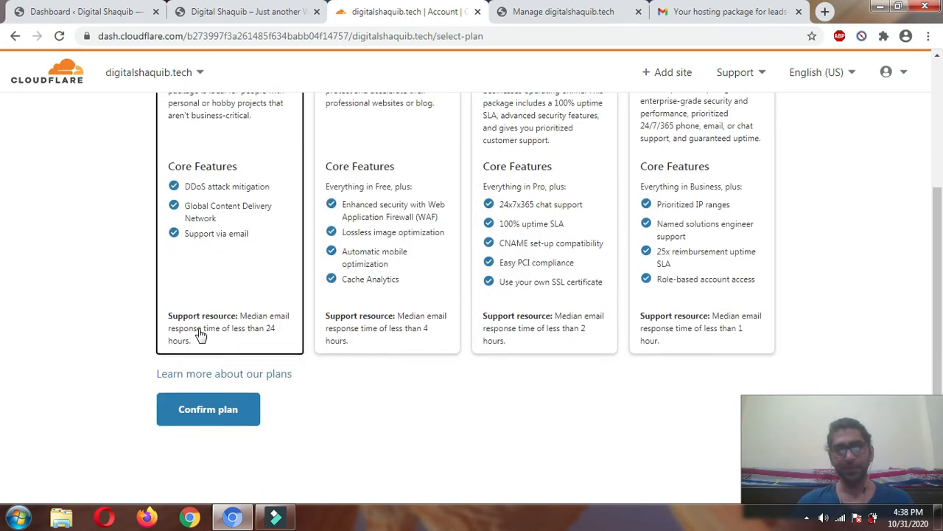
{"action": "left_click", "coordinate": [171, 417]}
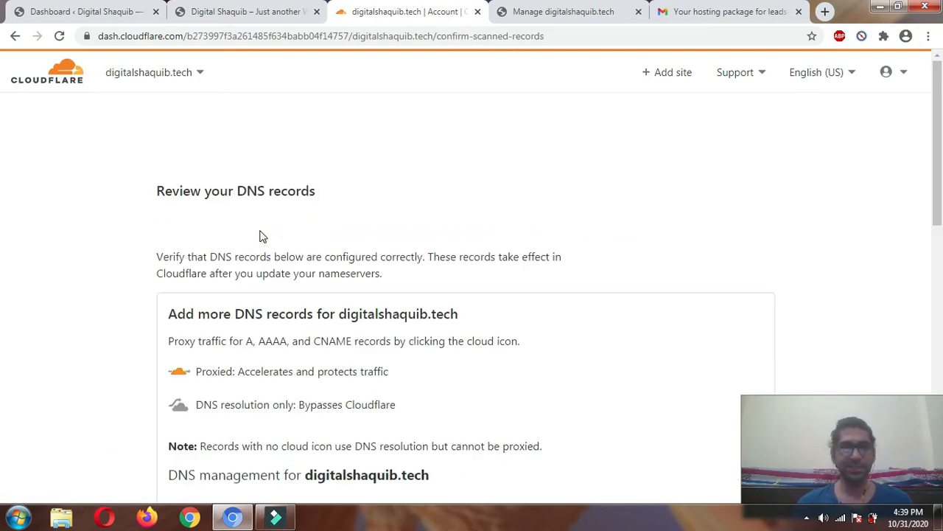
Review the scanned DNS records for digitalshaquib.tech and continue with them as they are
{"action": "scroll", "coordinate": [212, 209], "scroll_direction": "down", "scroll_amount": 2}
{"action": "scroll", "coordinate": [212, 209], "scroll_direction": "down", "scroll_amount": 5}
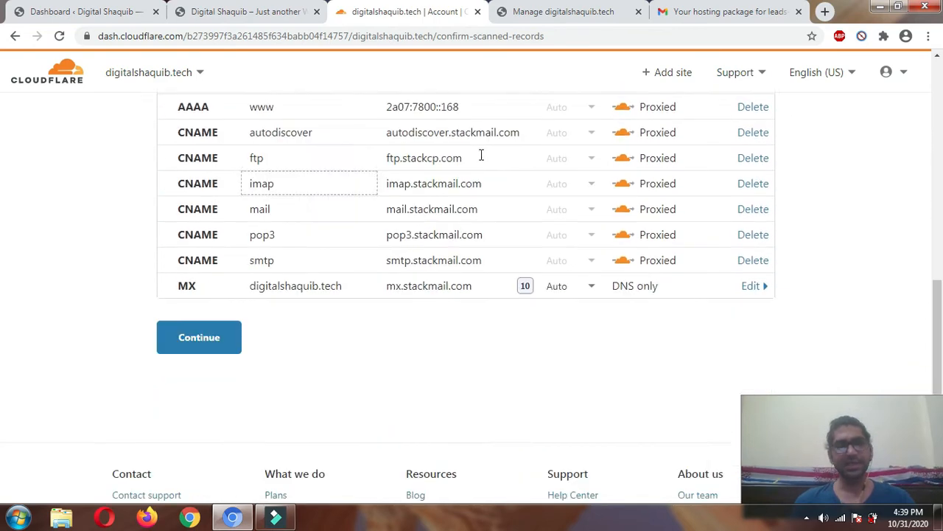
{"action": "scroll", "coordinate": [297, 320], "scroll_direction": "up", "scroll_amount": 7}
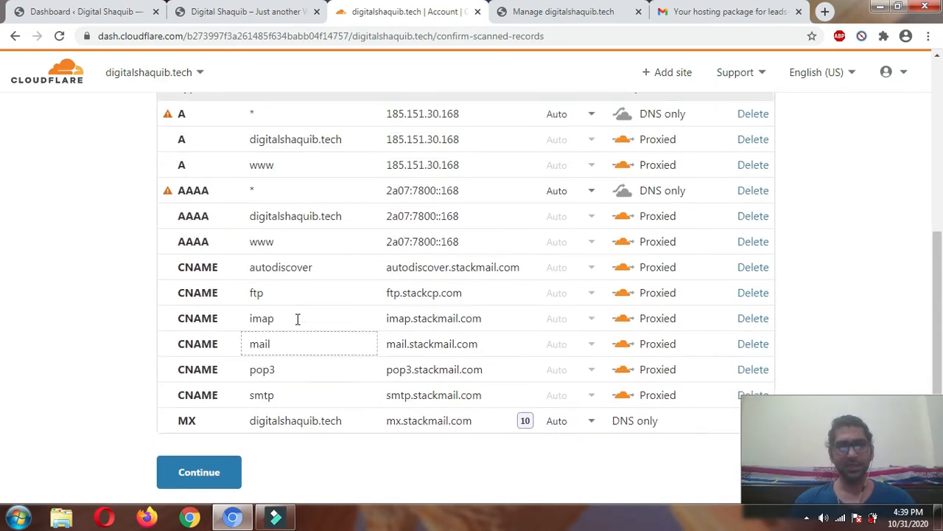
{"action": "scroll", "coordinate": [499, 295], "scroll_direction": "down", "scroll_amount": 5}
{"action": "scroll", "coordinate": [499, 295], "scroll_direction": "down", "scroll_amount": 5}
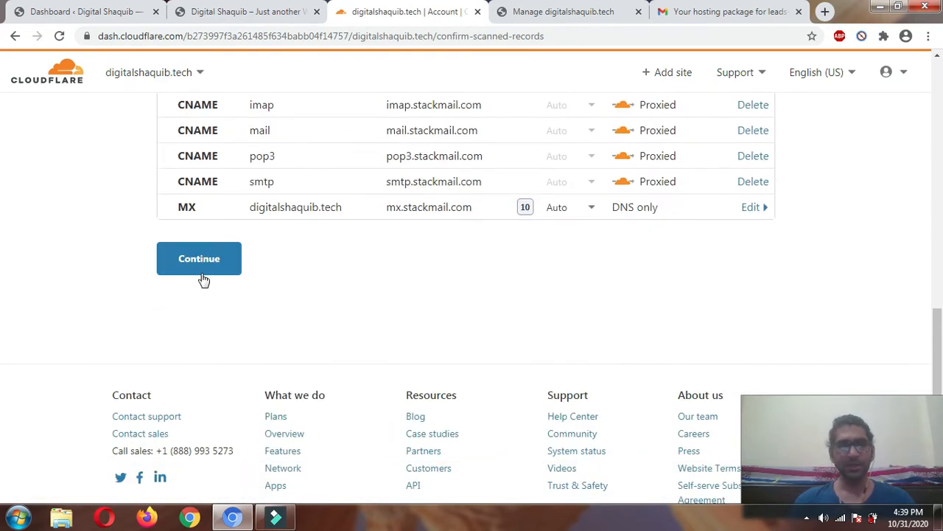
{"action": "left_click", "coordinate": [201, 270]}
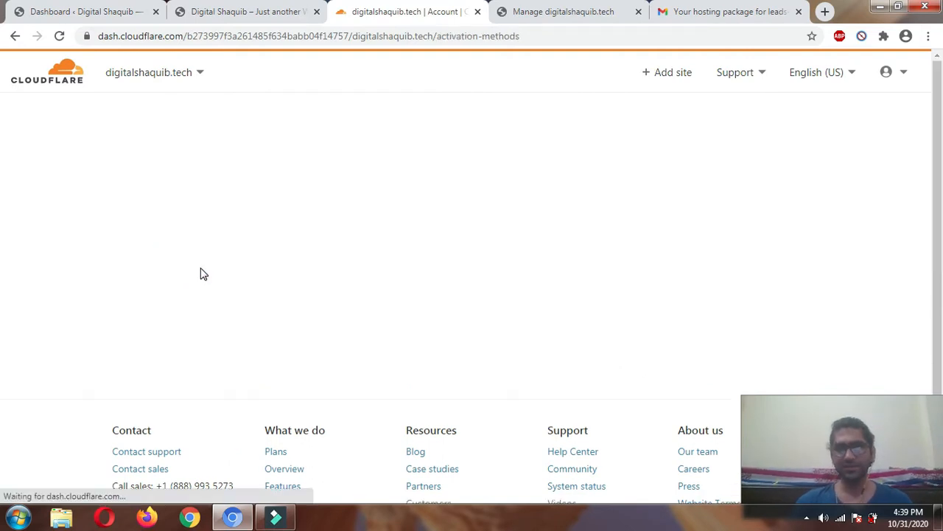
Choose the default activation method, which sets up Cloudflare by changing the nameservers
{"action": "scroll", "coordinate": [78, 184], "scroll_direction": "down", "scroll_amount": 2}
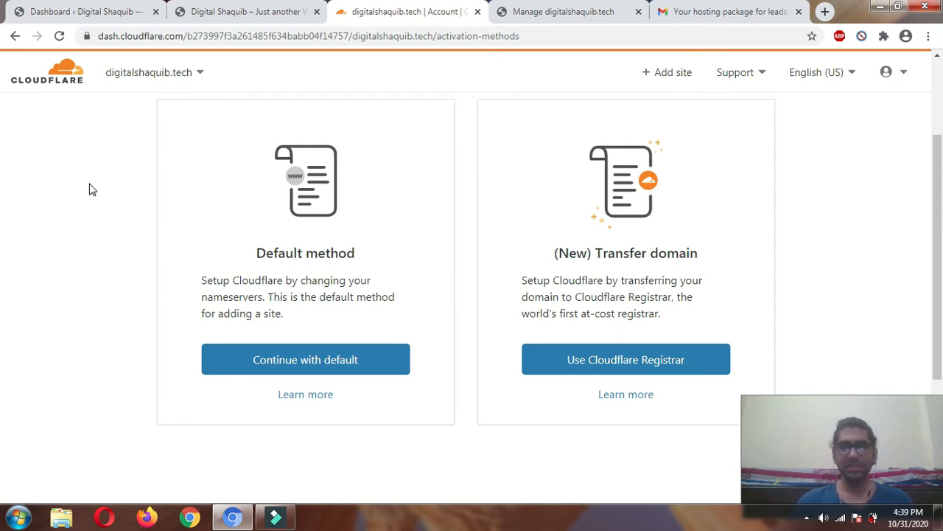
{"action": "left_click", "coordinate": [298, 355]}
{"action": "scroll", "coordinate": [194, 248], "scroll_direction": "down", "scroll_amount": 2}
{"action": "scroll", "coordinate": [196, 256], "scroll_direction": "up", "scroll_amount": 2}
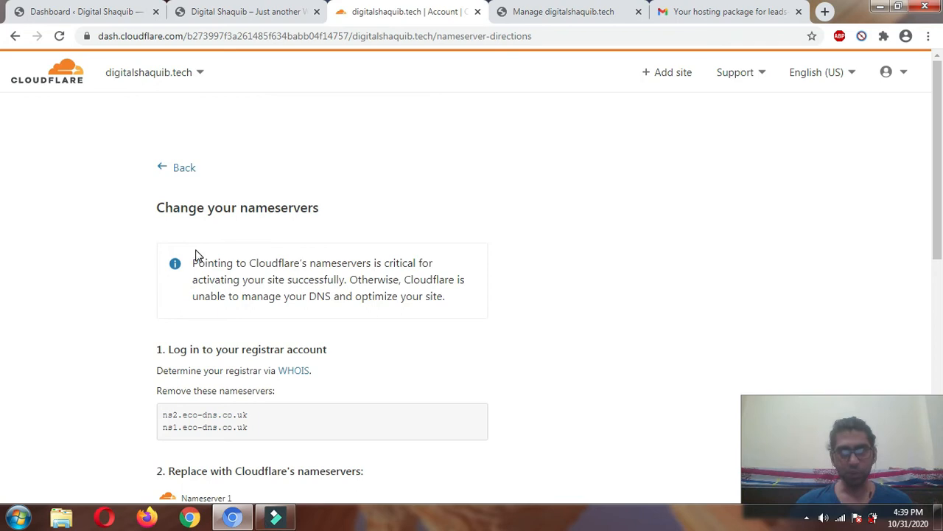
Read the nameserver change instructions, highlighting the heading and the registrar login step
{"action": "left_click_drag", "start_coordinate": [182, 207], "coordinate": [352, 228]}
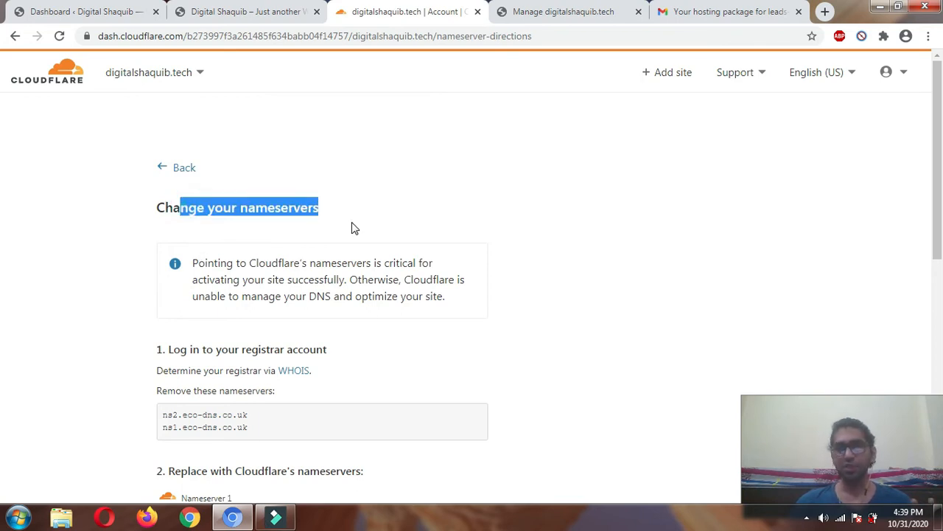
{"action": "scroll", "coordinate": [352, 228], "scroll_direction": "down", "scroll_amount": 1}
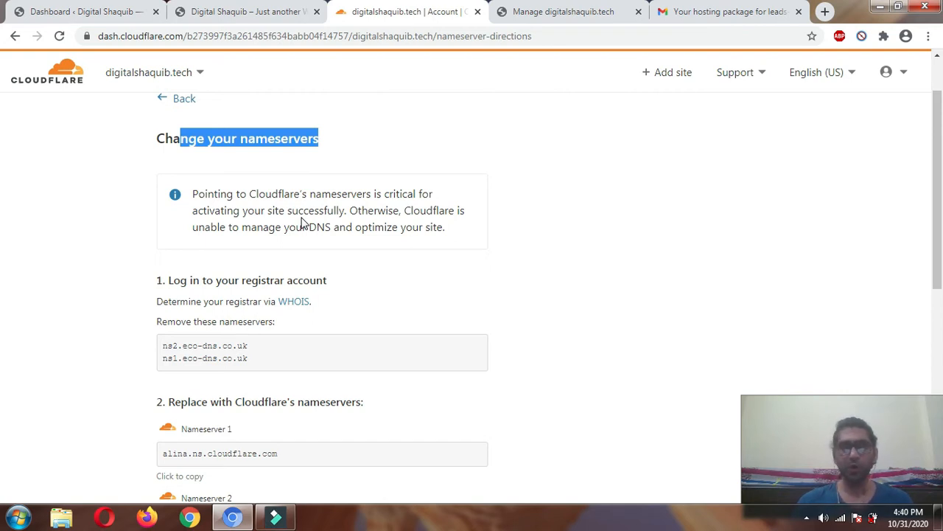
{"action": "scroll", "coordinate": [400, 322], "scroll_direction": "down", "scroll_amount": 1}
{"action": "left_click_drag", "start_coordinate": [169, 212], "coordinate": [326, 212]}
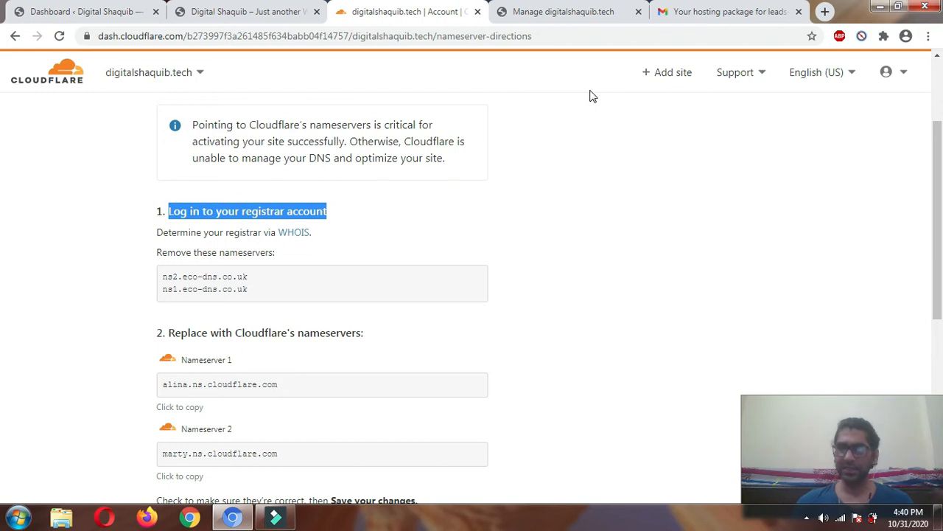
Switch to the domain registrar's control panel and open the name server settings of digitalshaquib.tech
{"action": "left_click", "coordinate": [594, 13]}
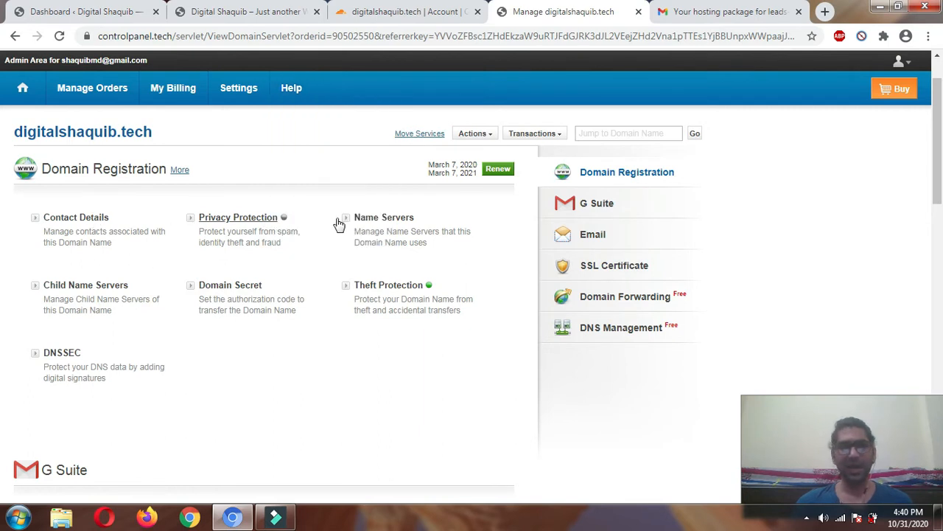
{"action": "left_click", "coordinate": [382, 221]}
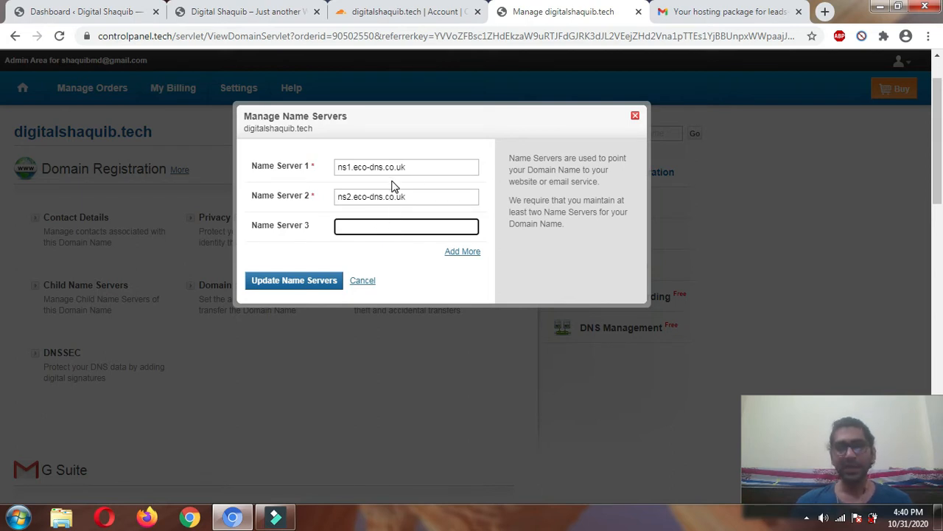
{"action": "left_click", "coordinate": [416, 167]}
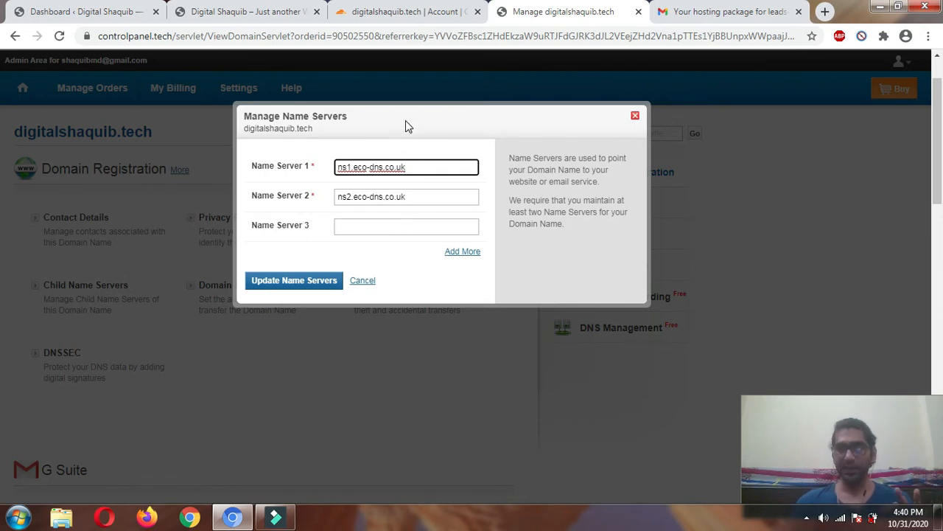
Copy Cloudflare's first nameserver and set the registrar's Name Server 1 to alina.ns.cloudflare.com
{"action": "left_click", "coordinate": [406, 12]}
{"action": "scroll", "coordinate": [101, 229], "scroll_direction": "down", "scroll_amount": 2}
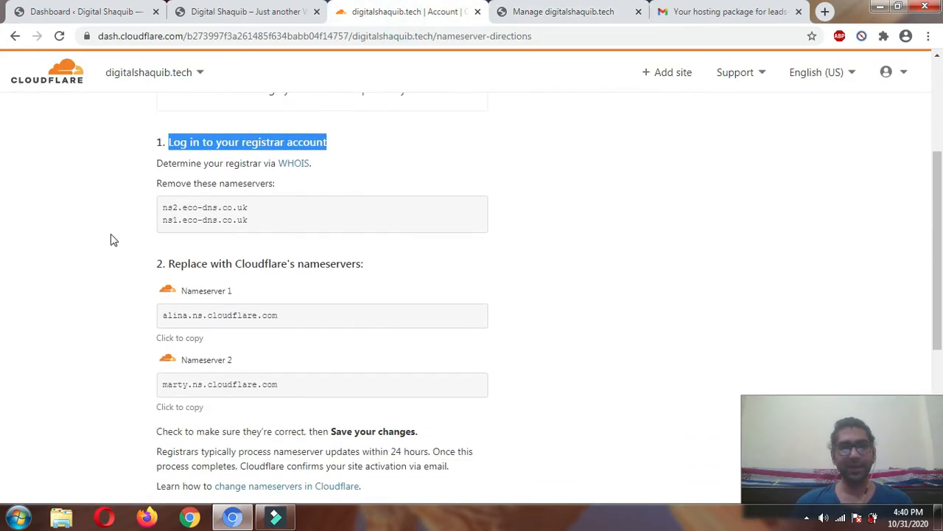
{"action": "left_click", "coordinate": [231, 244]}
{"action": "key", "text": "ctrl+c"}
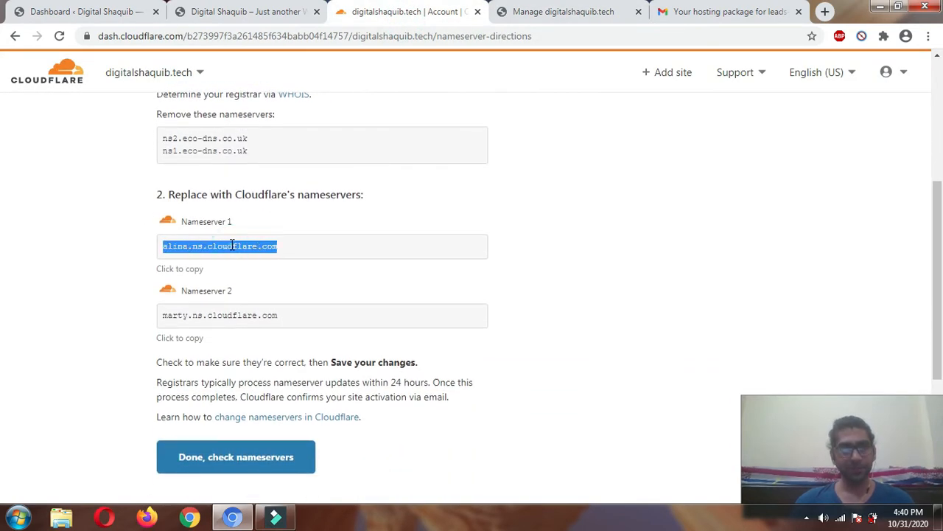
{"action": "left_click", "coordinate": [552, 11]}
{"action": "triple_click", "coordinate": [392, 167]}
{"action": "key", "text": "ctrl+v"}
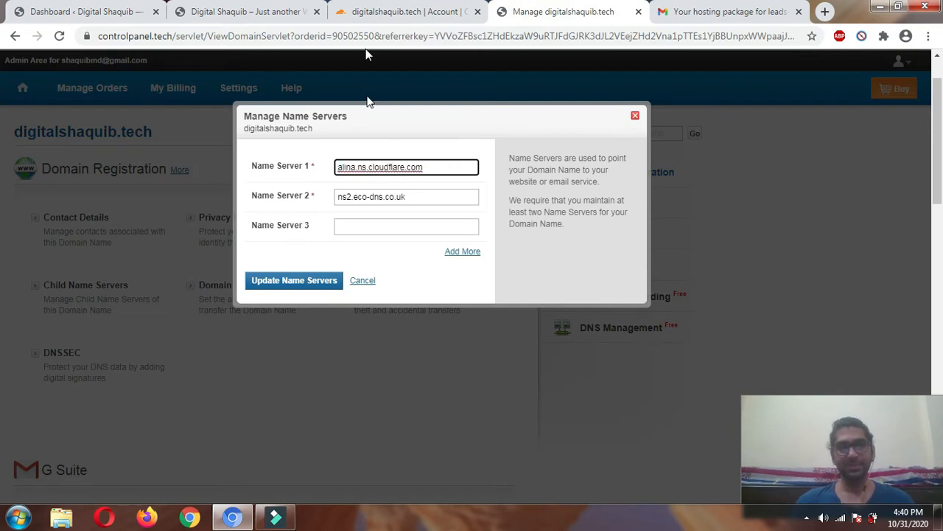
Set Name Server 2 to marty.ns.cloudflare.com, copied from Cloudflare, and update the domain's name servers
{"action": "left_click", "coordinate": [380, 11]}
{"action": "double_click", "coordinate": [233, 315]}
{"action": "triple_click", "coordinate": [233, 315]}
{"action": "key", "text": "ctrl+c"}
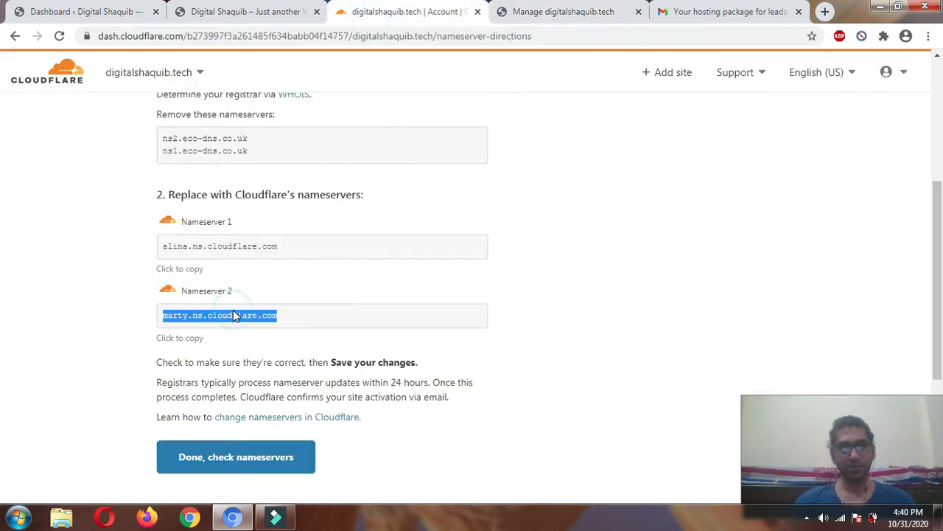
{"action": "left_click", "coordinate": [522, 14]}
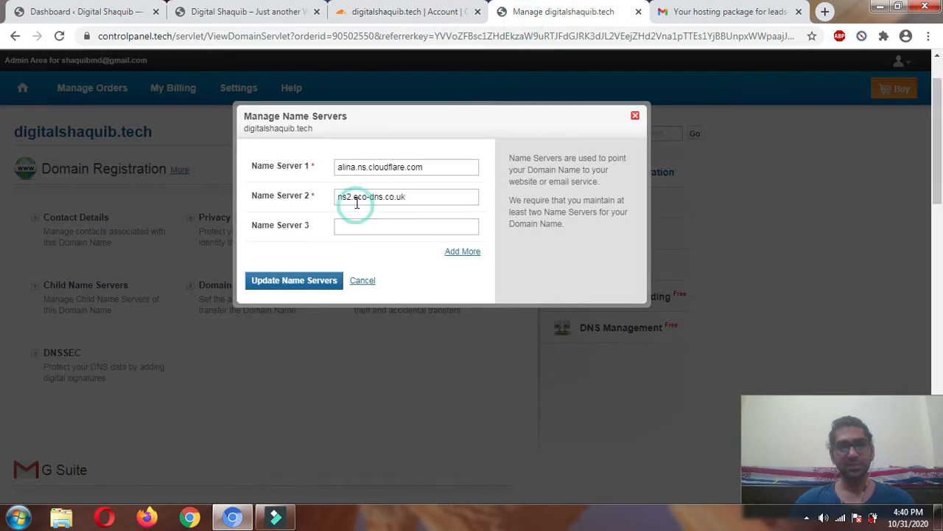
{"action": "triple_click", "coordinate": [357, 199]}
{"action": "key", "text": "ctrl+v"}
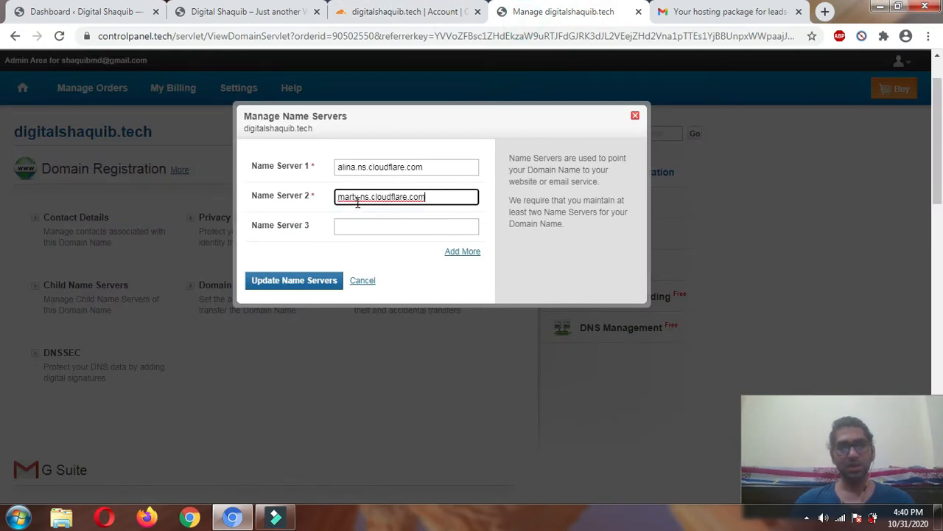
{"action": "left_click", "coordinate": [278, 284]}
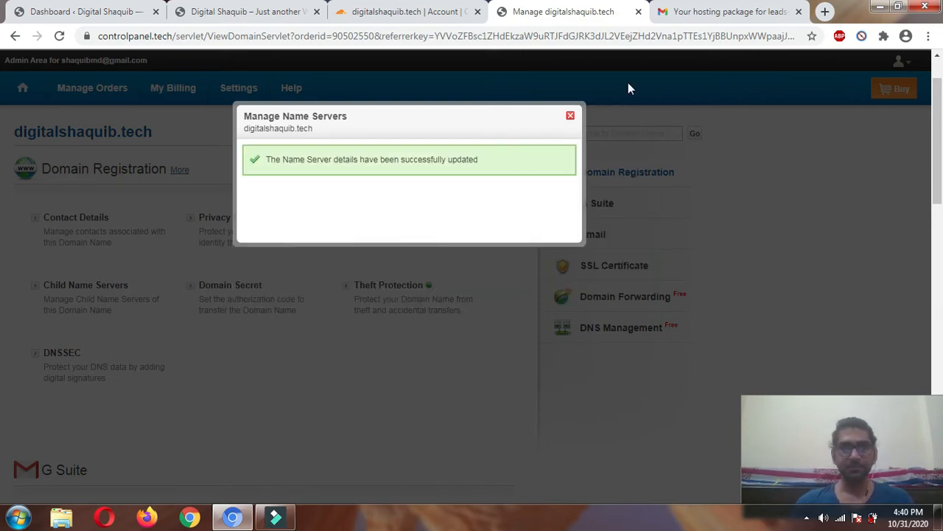
{"action": "left_click", "coordinate": [571, 118]}
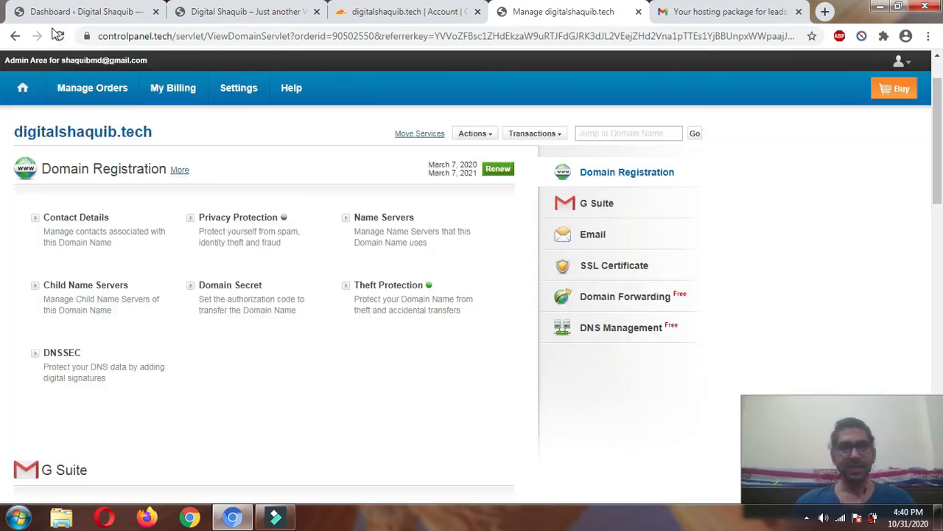
Return to Cloudflare, request the nameserver check for digitalshaquib.tech, and postpone the Quick Start Guide
{"action": "left_click", "coordinate": [423, 11]}
{"action": "scroll", "coordinate": [188, 298], "scroll_direction": "down", "scroll_amount": 1}
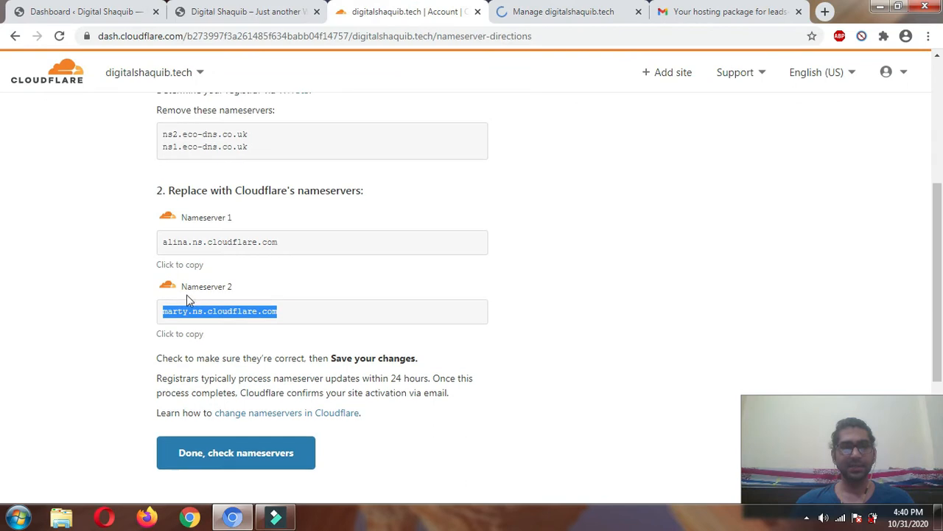
{"action": "left_click", "coordinate": [109, 303]}
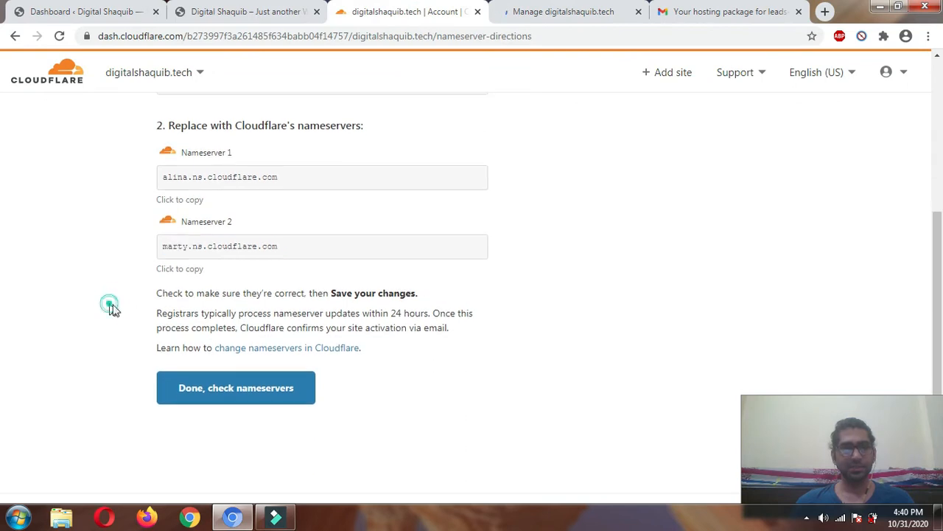
{"action": "left_click", "coordinate": [238, 396]}
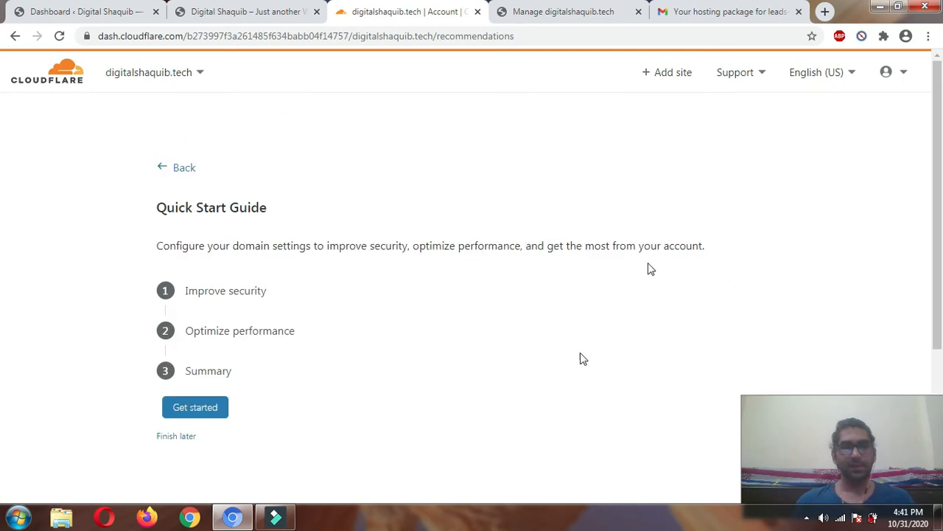
{"action": "scroll", "coordinate": [176, 371], "scroll_direction": "down", "scroll_amount": 1}
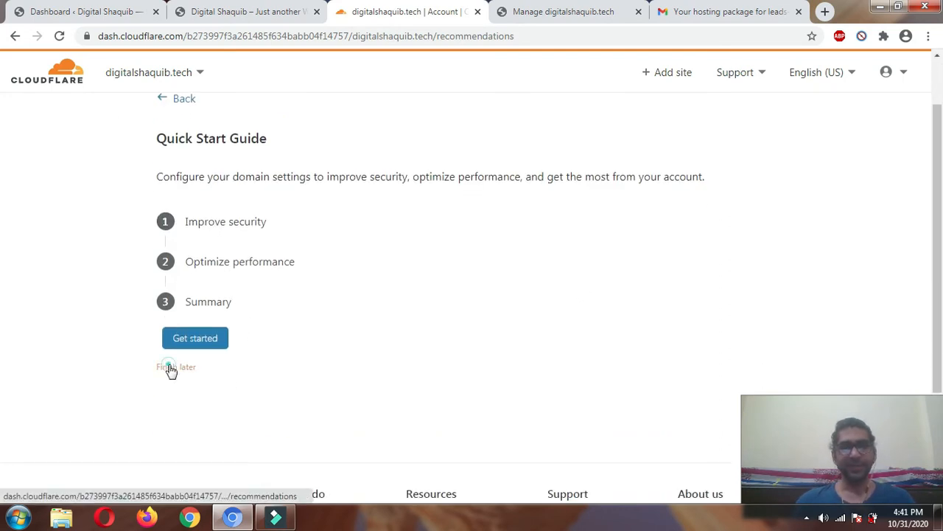
{"action": "left_click", "coordinate": [171, 369]}
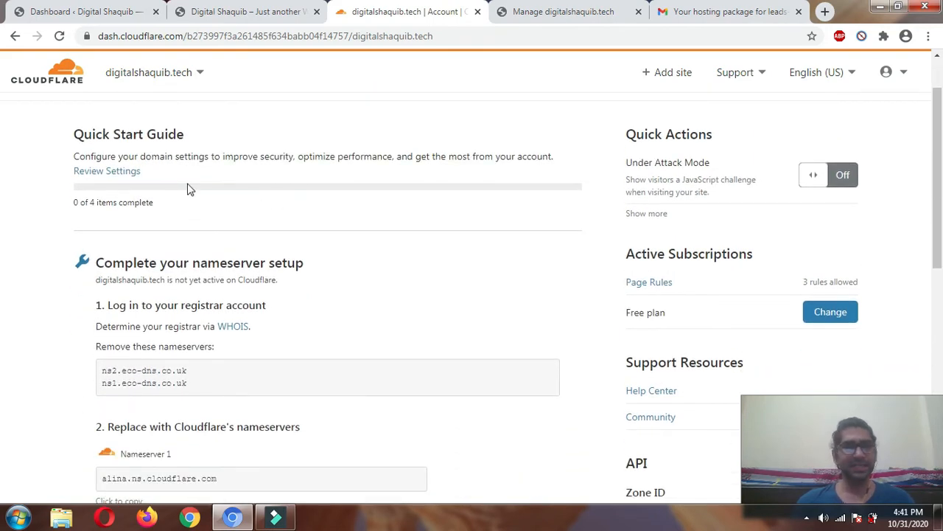
Read the nameserver setup status and instructions on the site's overview page, highlighting the activation notice
{"action": "scroll", "coordinate": [213, 192], "scroll_direction": "down", "scroll_amount": 2}
{"action": "left_click_drag", "start_coordinate": [144, 125], "coordinate": [288, 142]}
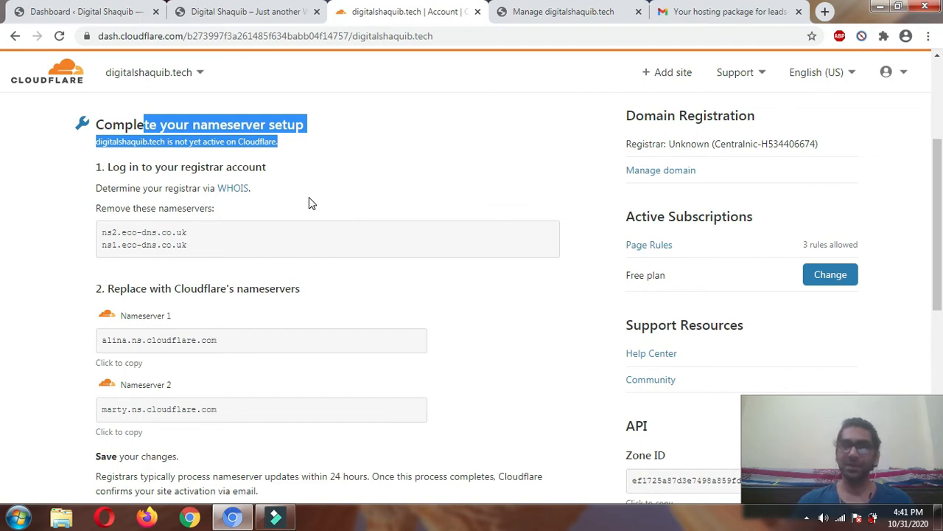
{"action": "scroll", "coordinate": [126, 175], "scroll_direction": "down", "scroll_amount": 2}
{"action": "scroll", "coordinate": [184, 158], "scroll_direction": "up", "scroll_amount": 1}
{"action": "scroll", "coordinate": [184, 158], "scroll_direction": "up", "scroll_amount": 2}
{"action": "scroll", "coordinate": [169, 236], "scroll_direction": "down", "scroll_amount": 1}
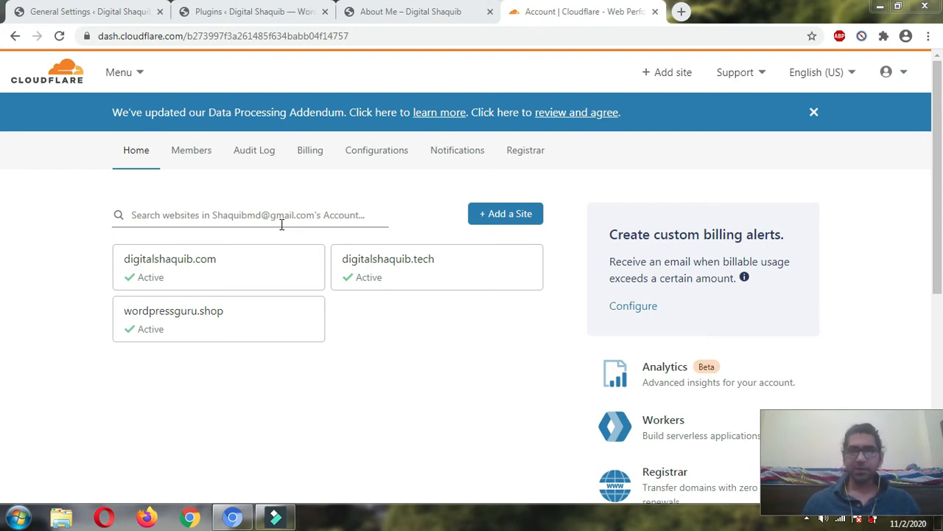
Open digitalshaquib.tech from the Cloudflare account home and set its SSL/TLS encryption mode to Flexible
{"action": "left_click", "coordinate": [469, 280]}
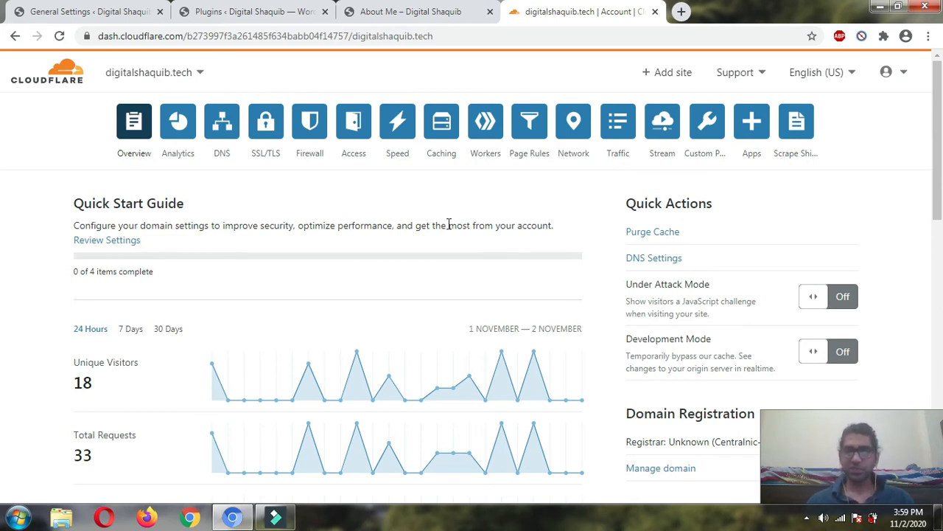
{"action": "left_click", "coordinate": [269, 123]}
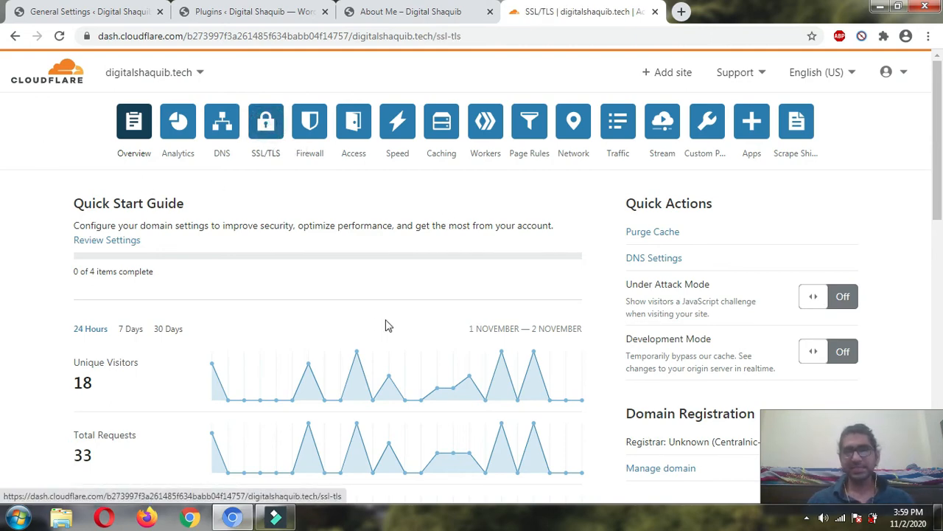
{"action": "scroll", "coordinate": [527, 212], "scroll_direction": "down", "scroll_amount": 3}
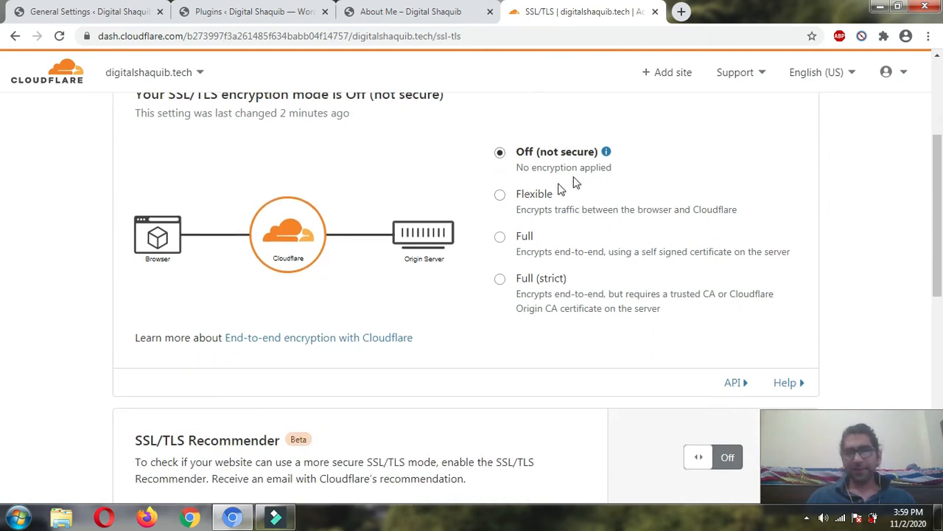
{"action": "left_click", "coordinate": [500, 196]}
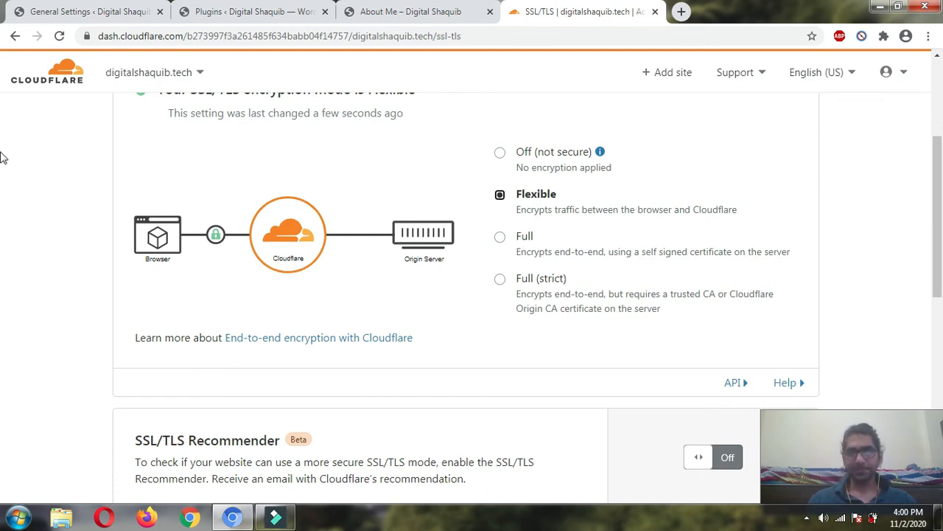
{"action": "scroll", "coordinate": [613, 235], "scroll_direction": "up", "scroll_amount": 1}
{"action": "scroll", "coordinate": [614, 235], "scroll_direction": "up", "scroll_amount": 1}
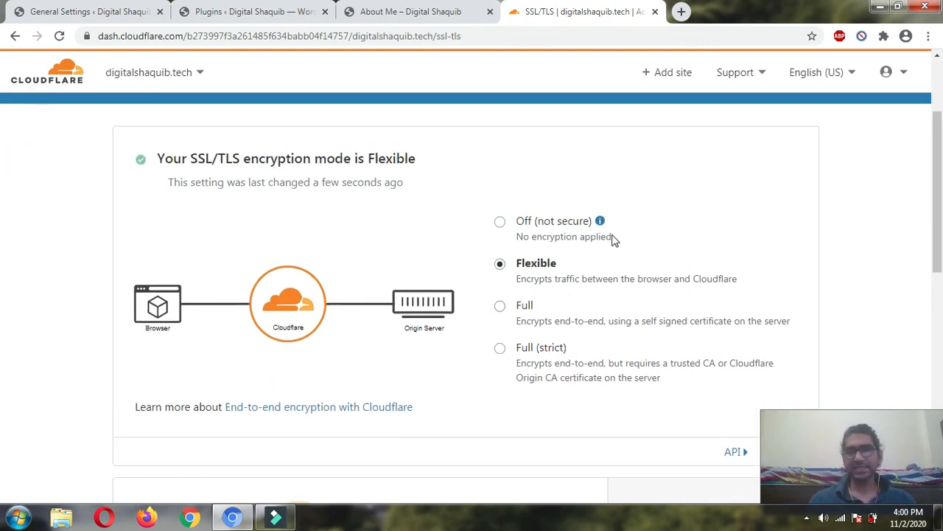
{"action": "scroll", "coordinate": [571, 213], "scroll_direction": "down", "scroll_amount": 5}
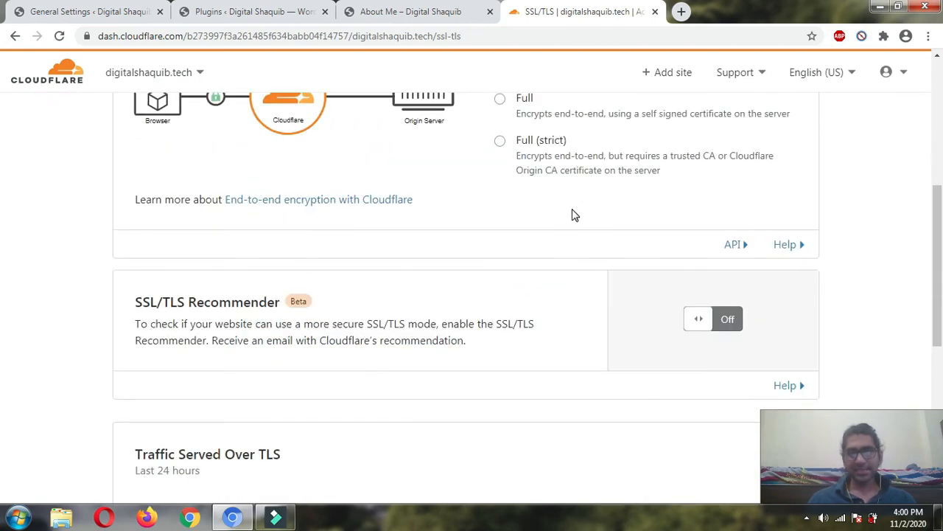
{"action": "scroll", "coordinate": [574, 202], "scroll_direction": "down", "scroll_amount": 4}
{"action": "scroll", "coordinate": [421, 290], "scroll_direction": "up", "scroll_amount": 10}
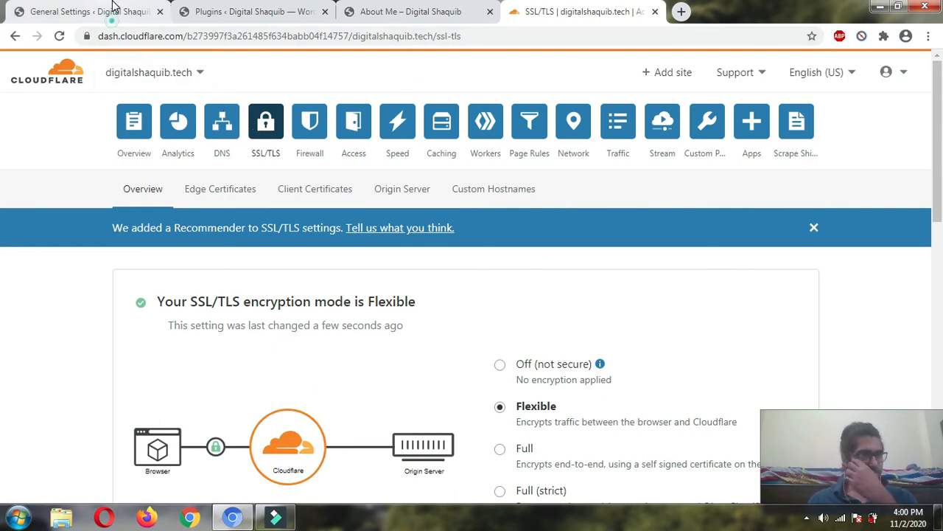
Switch to the WordPress admin and search the plugins available to add for "cloudflare"
{"action": "left_click", "coordinate": [148, 15]}
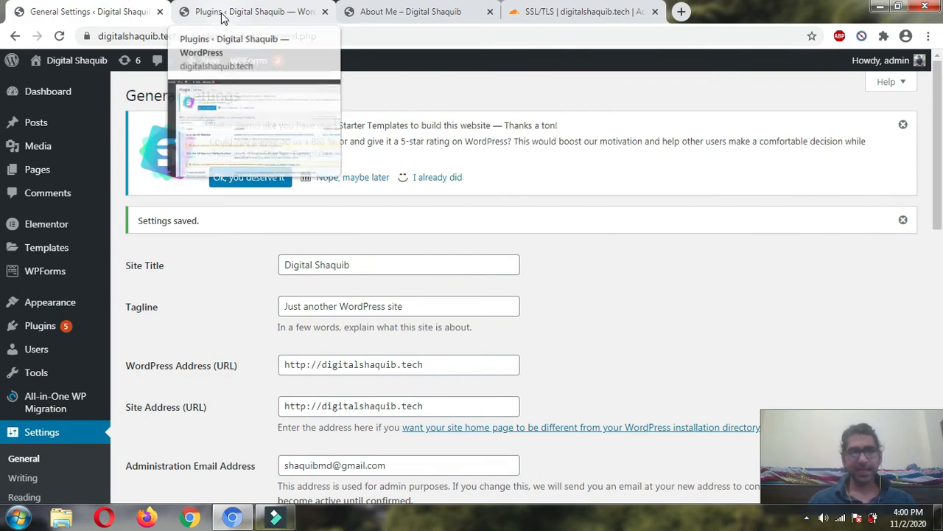
{"action": "left_click", "coordinate": [196, 13]}
{"action": "scroll", "coordinate": [73, 296], "scroll_direction": "down", "scroll_amount": 2}
{"action": "left_click", "coordinate": [42, 305]}
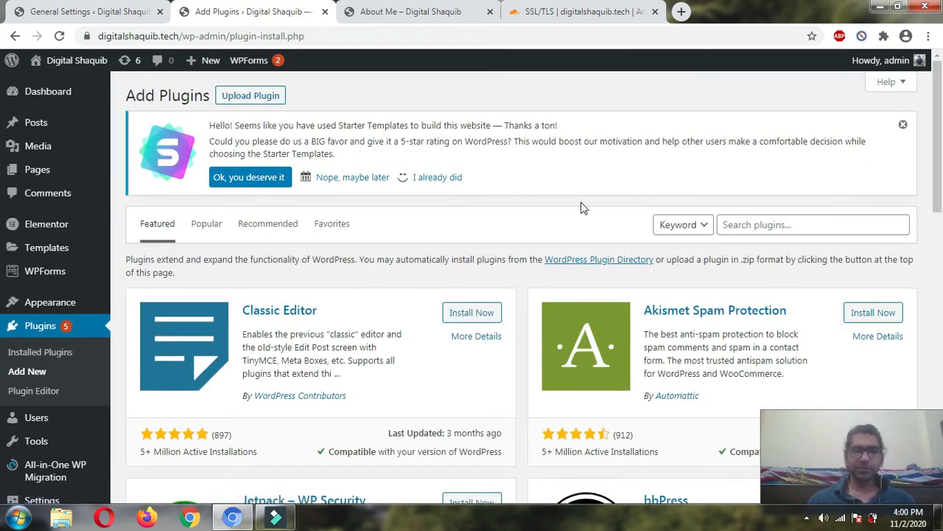
{"action": "left_click", "coordinate": [783, 225]}
{"action": "type", "text": "cloudfla"}
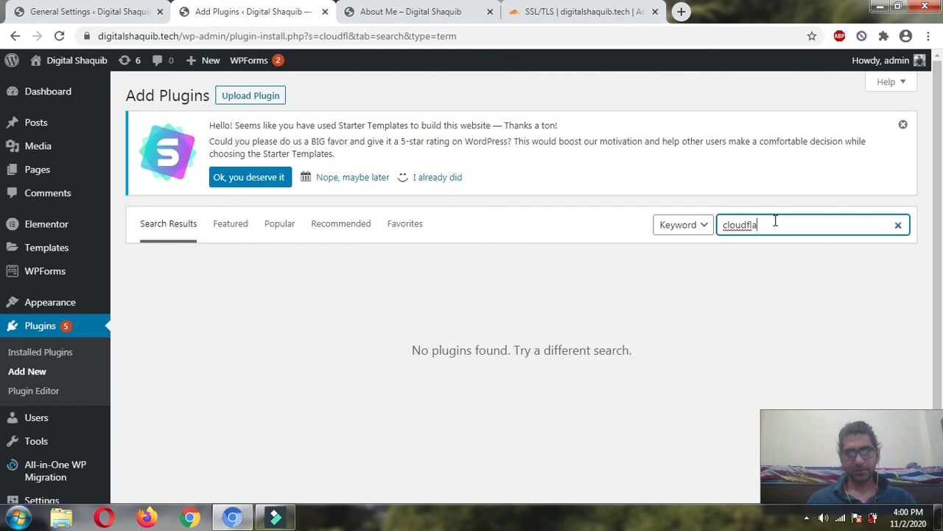
{"action": "type", "text": "re"}
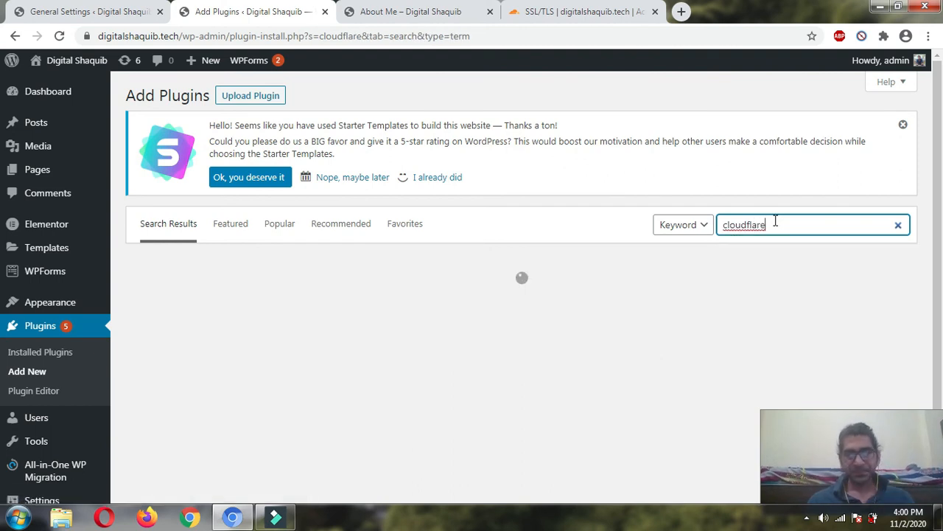
Install and activate the Flexible SSL for CloudFlare plugin
{"action": "scroll", "coordinate": [775, 221], "scroll_direction": "down", "scroll_amount": 1}
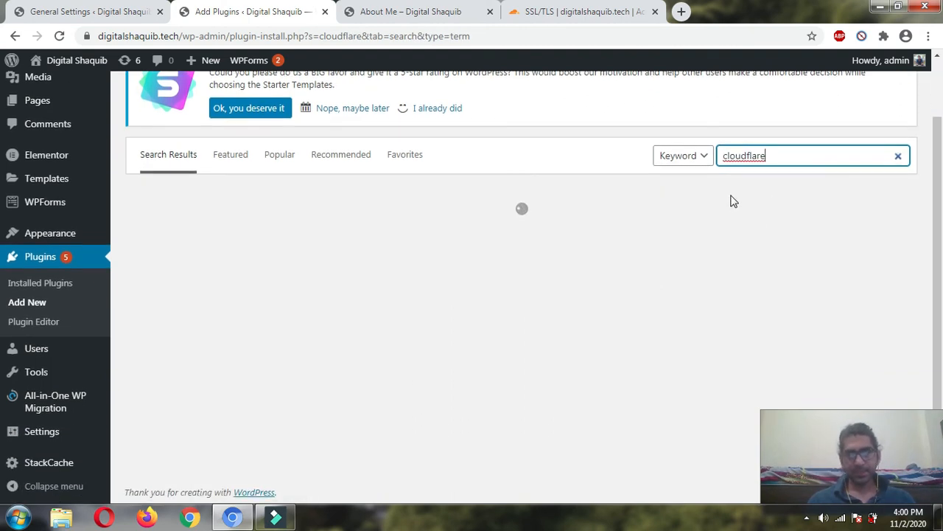
{"action": "scroll", "coordinate": [600, 169], "scroll_direction": "down", "scroll_amount": 3}
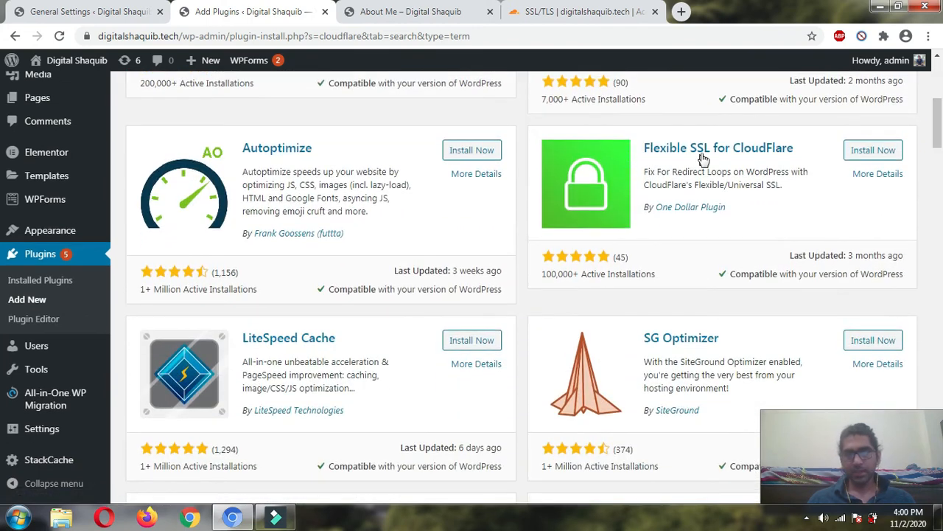
{"action": "left_click", "coordinate": [858, 158]}
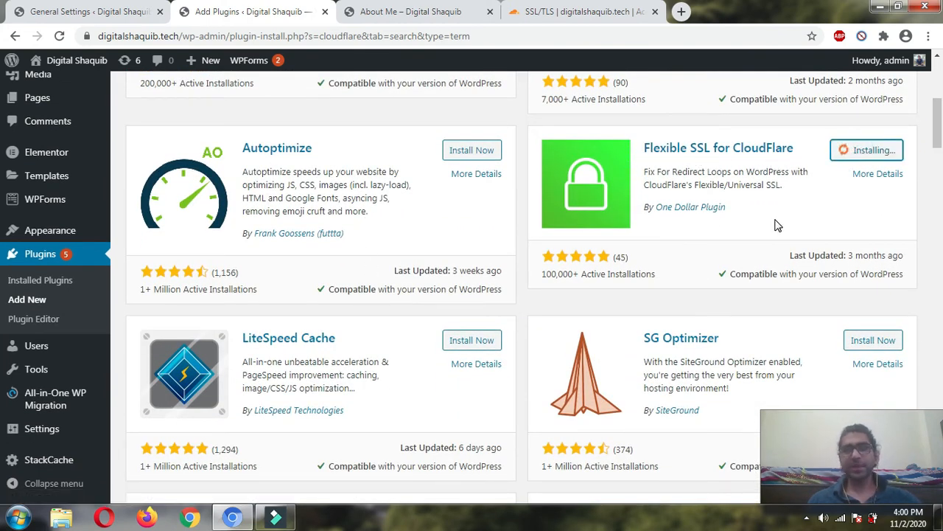
{"action": "left_click", "coordinate": [878, 151]}
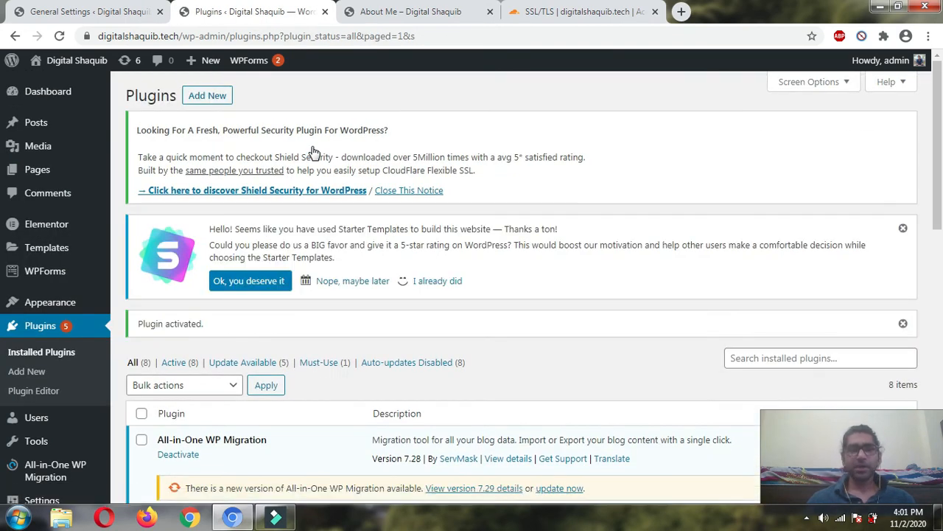
Look through the live About Me page and check its connection security in the address bar
{"action": "left_click", "coordinate": [398, 12]}
{"action": "scroll", "coordinate": [413, 236], "scroll_direction": "down", "scroll_amount": 5}
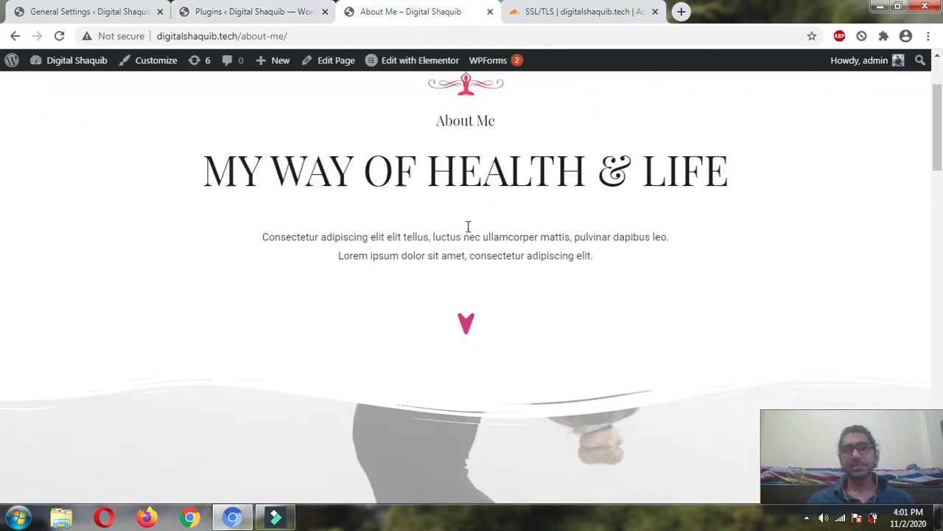
{"action": "scroll", "coordinate": [417, 242], "scroll_direction": "down", "scroll_amount": 15}
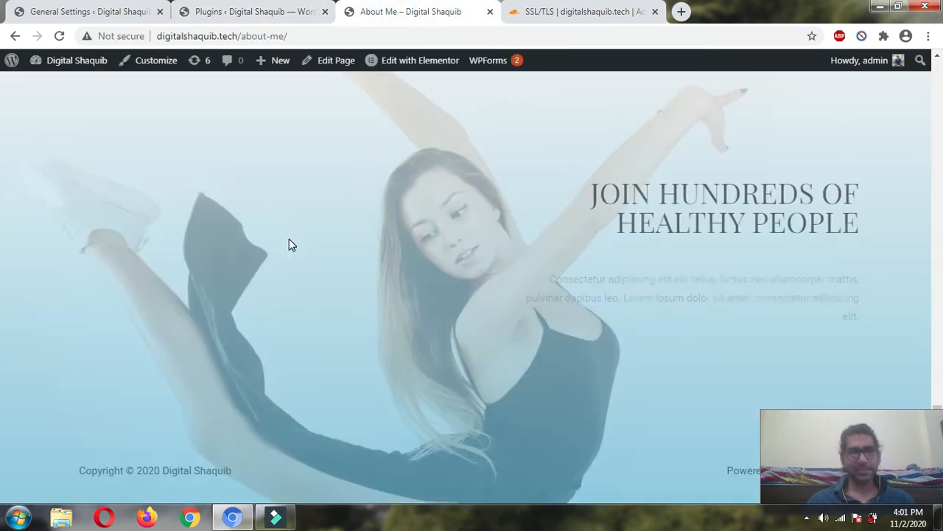
{"action": "scroll", "coordinate": [296, 270], "scroll_direction": "up", "scroll_amount": 20}
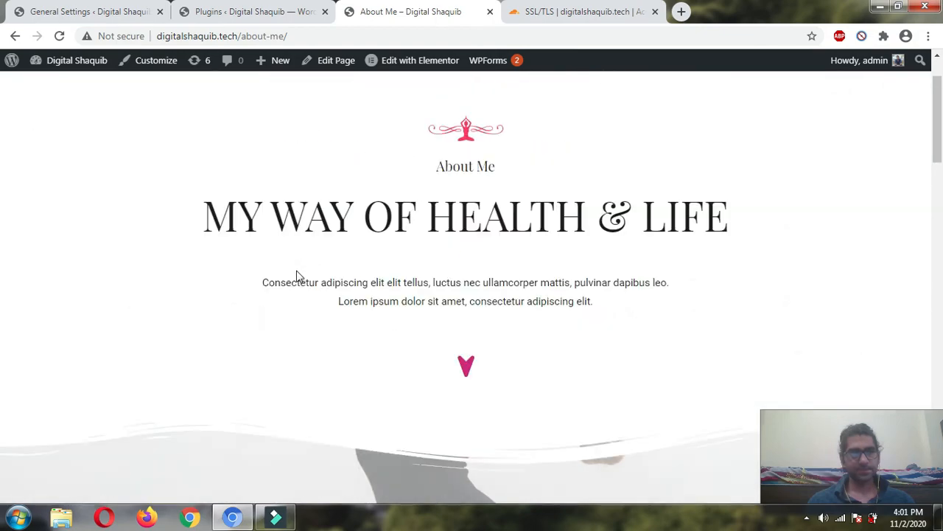
{"action": "scroll", "coordinate": [296, 269], "scroll_direction": "down", "scroll_amount": 8}
{"action": "scroll", "coordinate": [295, 251], "scroll_direction": "up", "scroll_amount": 3}
{"action": "scroll", "coordinate": [293, 234], "scroll_direction": "up", "scroll_amount": 5}
Open the site's homepage through its logo and examine the page's connection security and images
{"action": "left_click", "coordinate": [122, 112]}
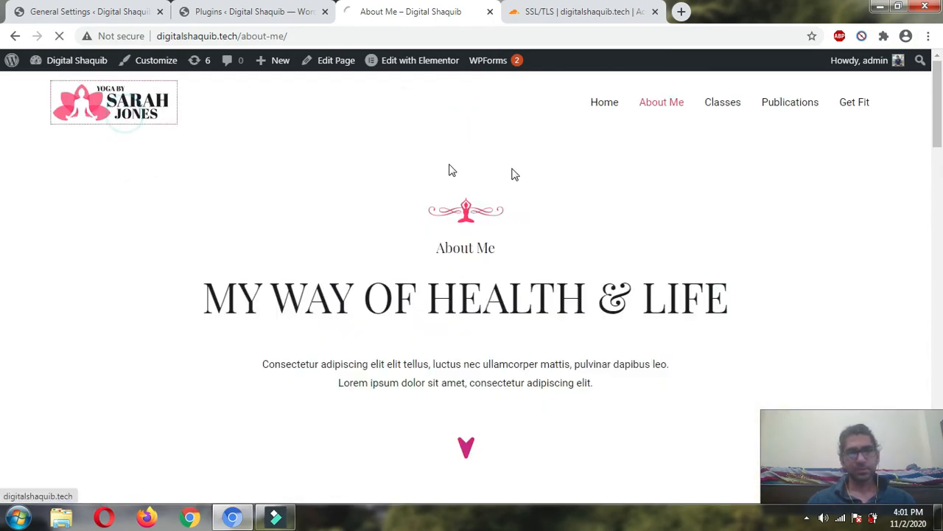
{"action": "scroll", "coordinate": [540, 185], "scroll_direction": "down", "scroll_amount": 4}
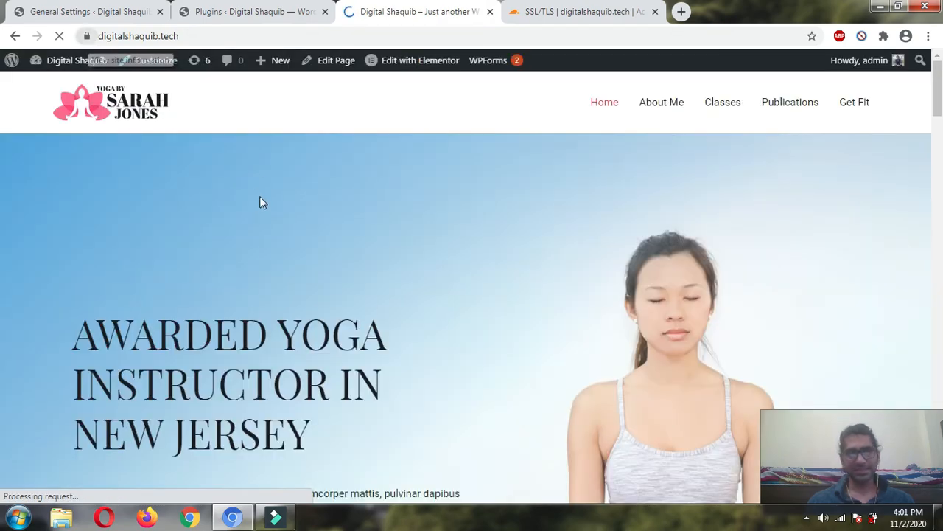
{"action": "scroll", "coordinate": [396, 128], "scroll_direction": "down", "scroll_amount": 10}
{"action": "scroll", "coordinate": [341, 172], "scroll_direction": "down", "scroll_amount": 20}
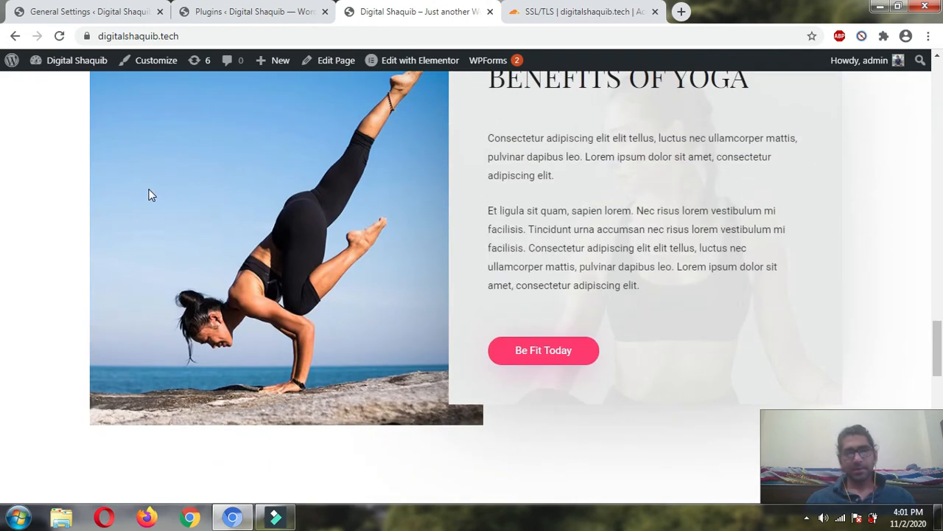
{"action": "right_click", "coordinate": [149, 191]}
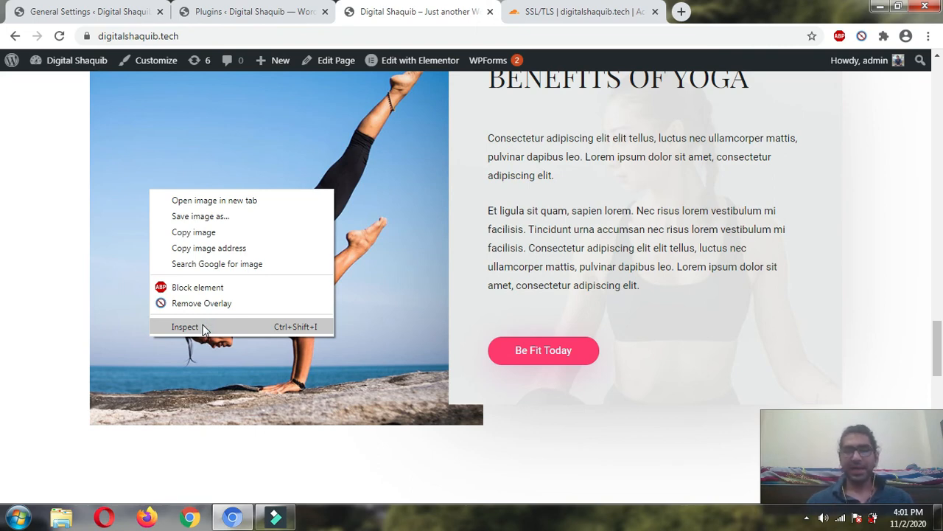
{"action": "left_click", "coordinate": [17, 204]}
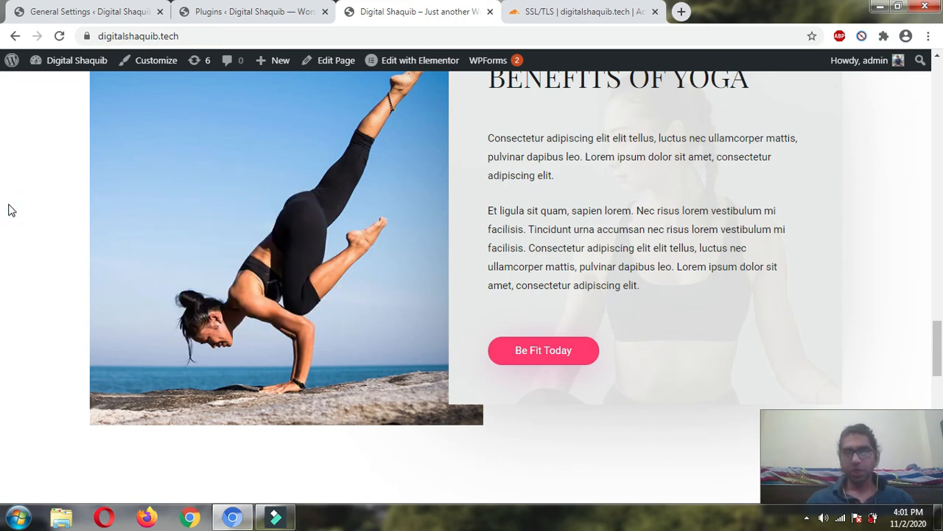
{"action": "left_click", "coordinate": [263, 10]}
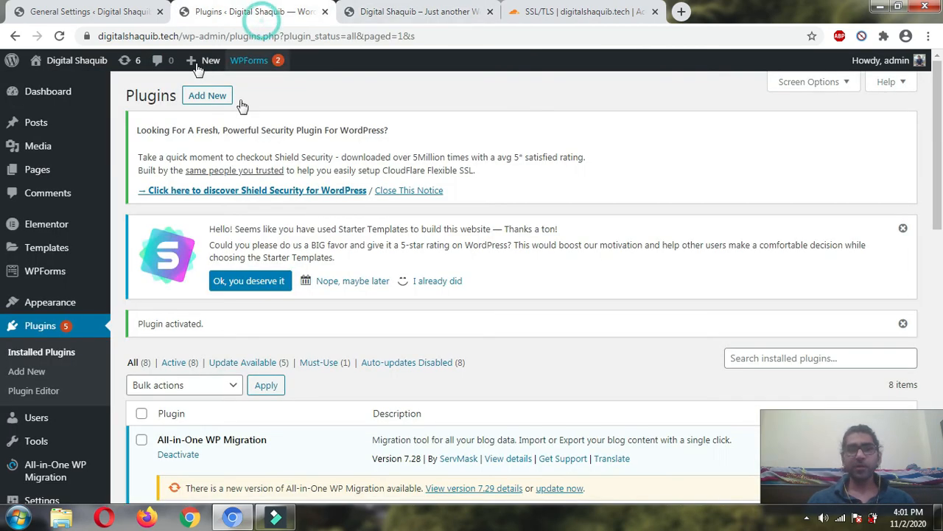
{"action": "scroll", "coordinate": [669, 234], "scroll_direction": "down", "scroll_amount": 10}
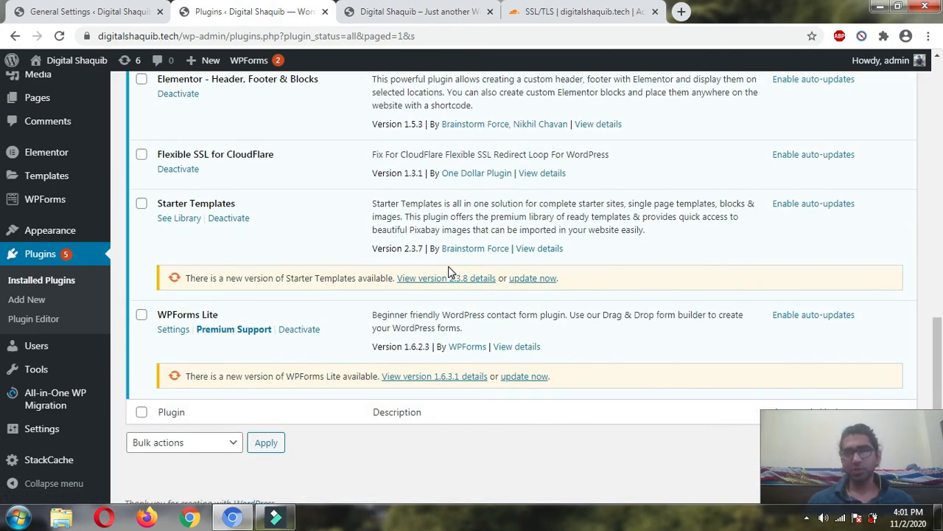
{"action": "left_click", "coordinate": [44, 11]}
{"action": "scroll", "coordinate": [421, 236], "scroll_direction": "down", "scroll_amount": 5}
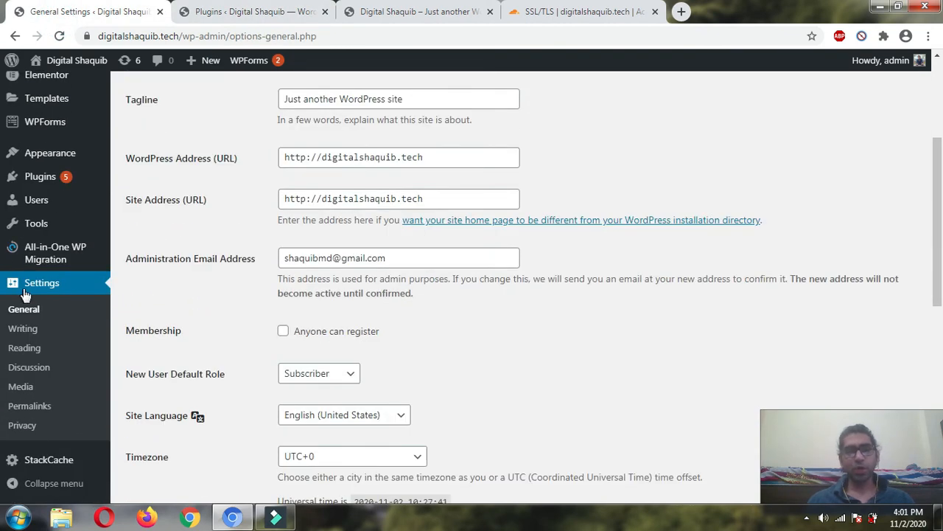
{"action": "scroll", "coordinate": [310, 176], "scroll_direction": "up", "scroll_amount": 1}
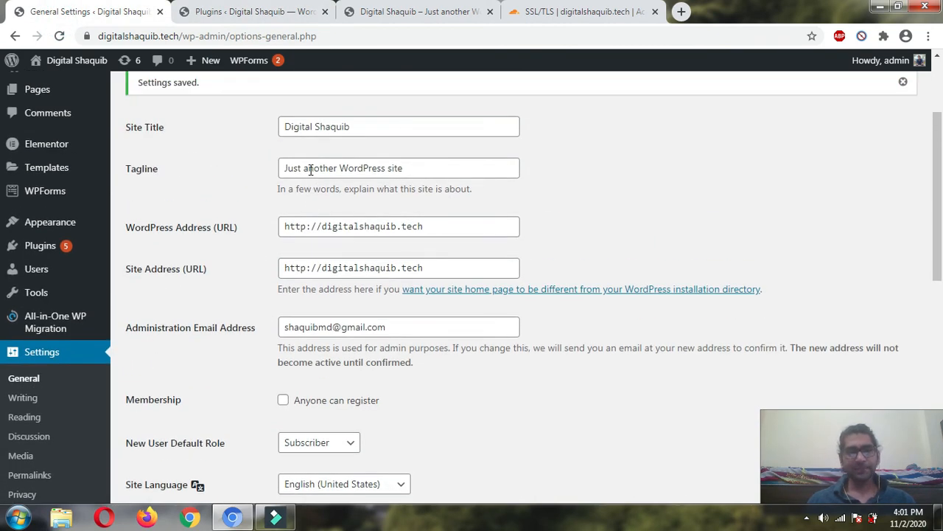
{"action": "scroll", "coordinate": [308, 181], "scroll_direction": "down", "scroll_amount": 2}
{"action": "left_click_drag", "start_coordinate": [186, 132], "coordinate": [230, 160]}
{"action": "scroll", "coordinate": [177, 149], "scroll_direction": "up", "scroll_amount": 1}
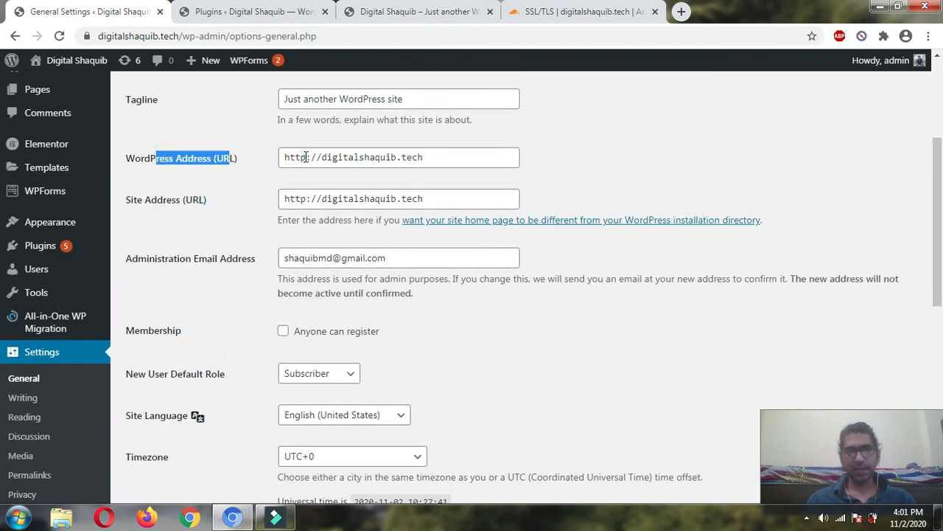
{"action": "left_click", "coordinate": [306, 157]}
{"action": "type", "text": "s"}
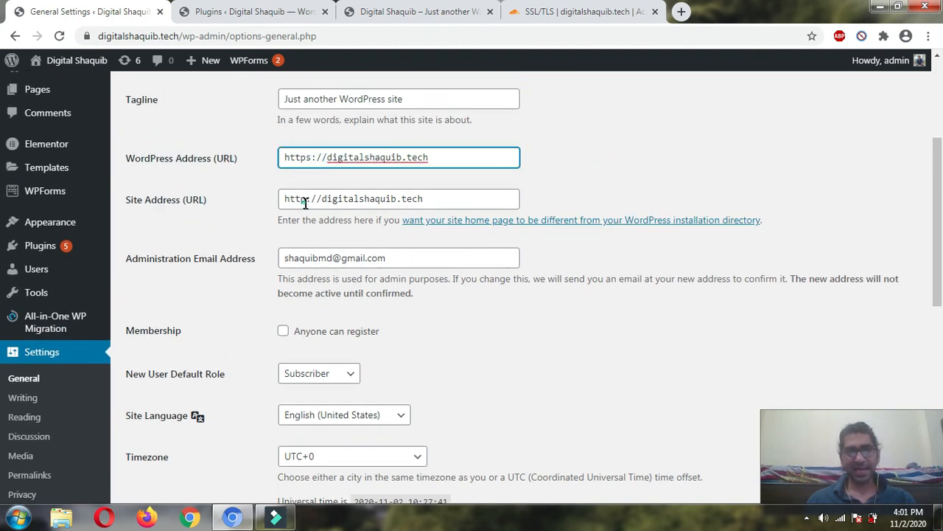
{"action": "left_click", "coordinate": [307, 198]}
{"action": "type", "text": "s"}
{"action": "scroll", "coordinate": [242, 231], "scroll_direction": "down", "scroll_amount": 8}
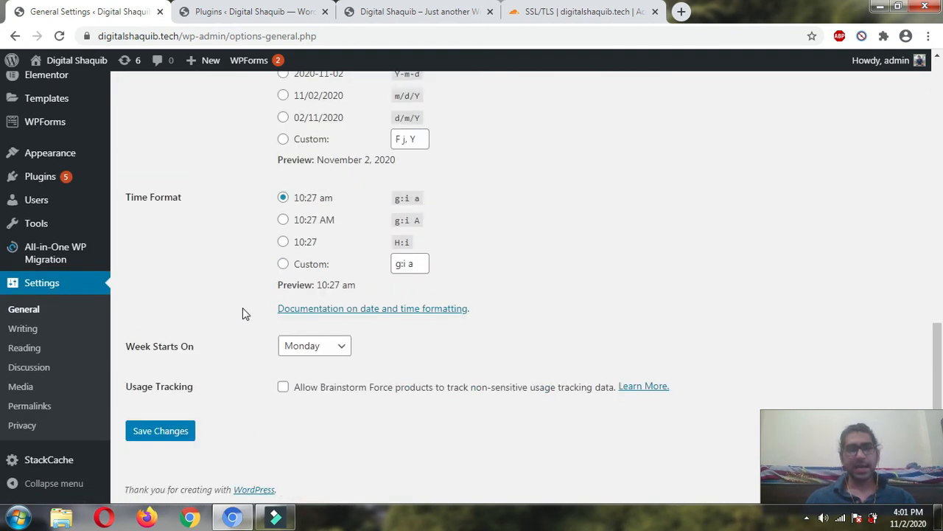
{"action": "left_click", "coordinate": [173, 426]}
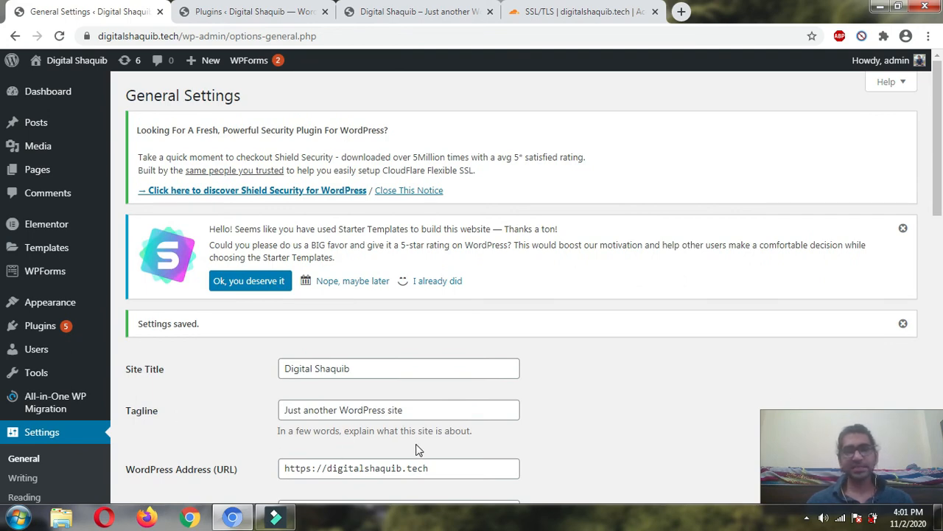
{"action": "scroll", "coordinate": [656, 295], "scroll_direction": "down", "scroll_amount": 3}
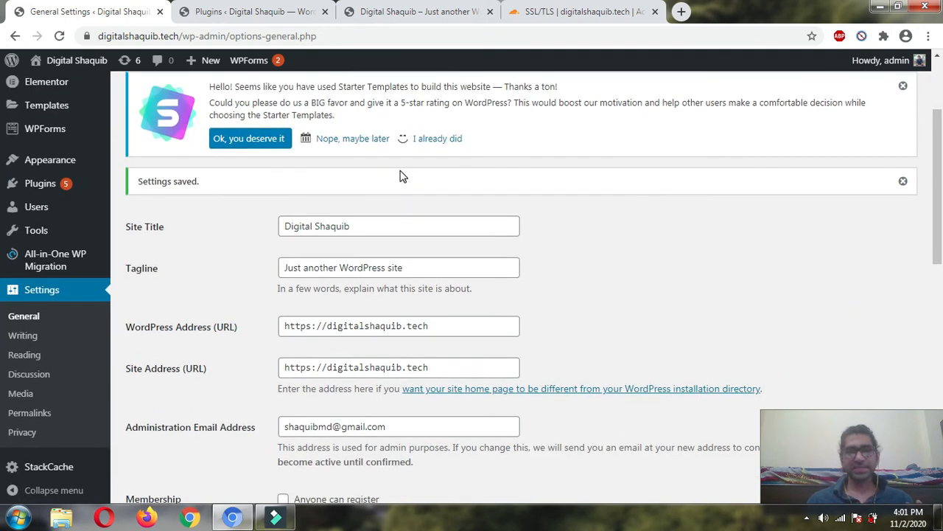
Reload the site's live homepage and check its connection security in the address bar
{"action": "left_click", "coordinate": [193, 10]}
{"action": "left_click", "coordinate": [74, 12]}
{"action": "left_click", "coordinate": [258, 13]}
{"action": "left_click", "coordinate": [391, 11]}
{"action": "left_click", "coordinate": [60, 35]}
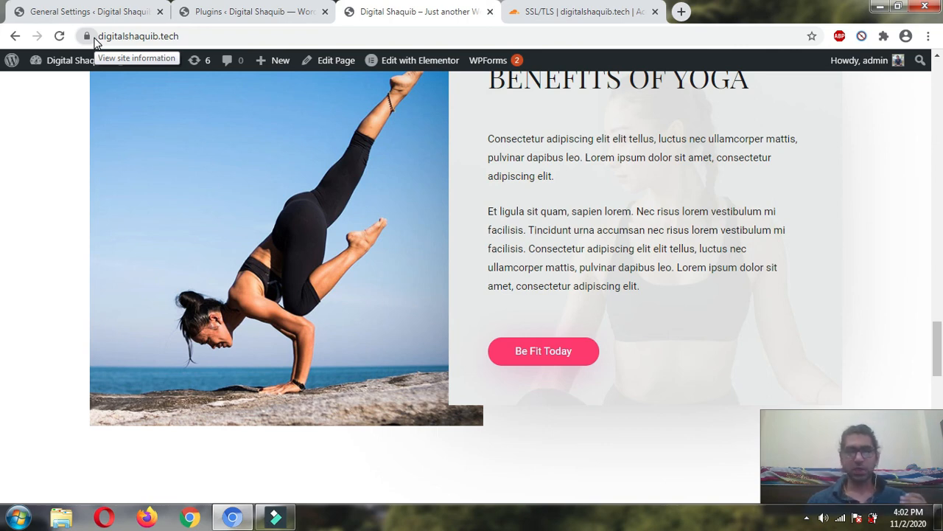
{"action": "left_click", "coordinate": [246, 14]}
{"action": "left_click", "coordinate": [46, 16]}
{"action": "left_click", "coordinate": [248, 13]}
{"action": "left_click", "coordinate": [431, 13]}
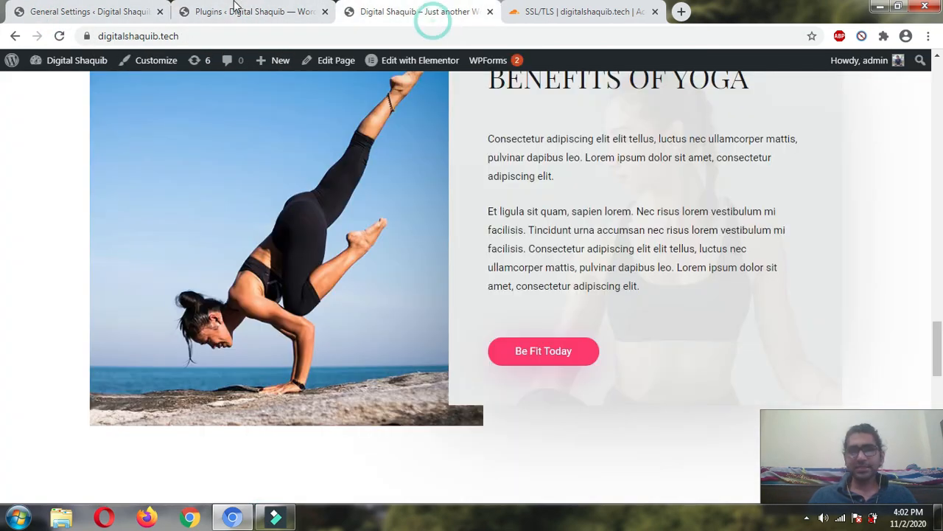
{"action": "left_click", "coordinate": [233, 13]}
{"action": "left_click", "coordinate": [92, 13]}
{"action": "left_click", "coordinate": [254, 13]}
{"action": "left_click", "coordinate": [429, 13]}
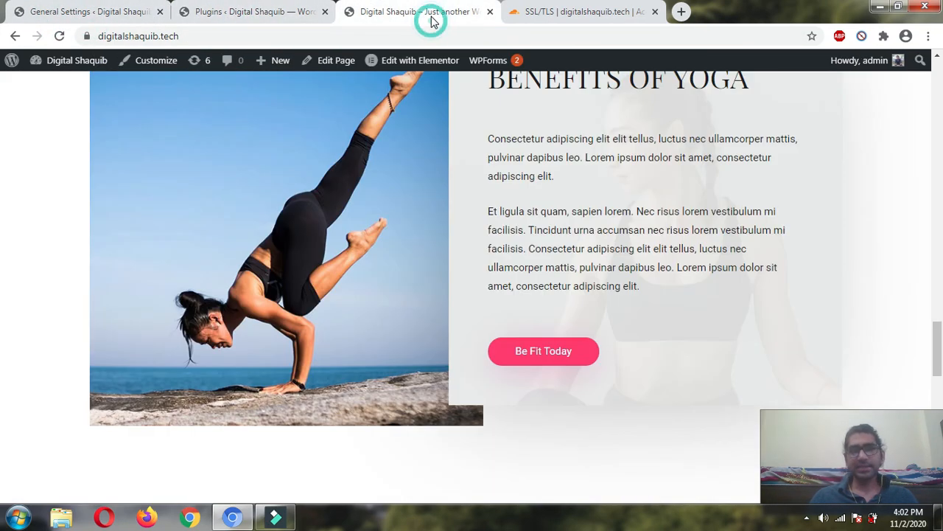
{"action": "left_click", "coordinate": [600, 17]}
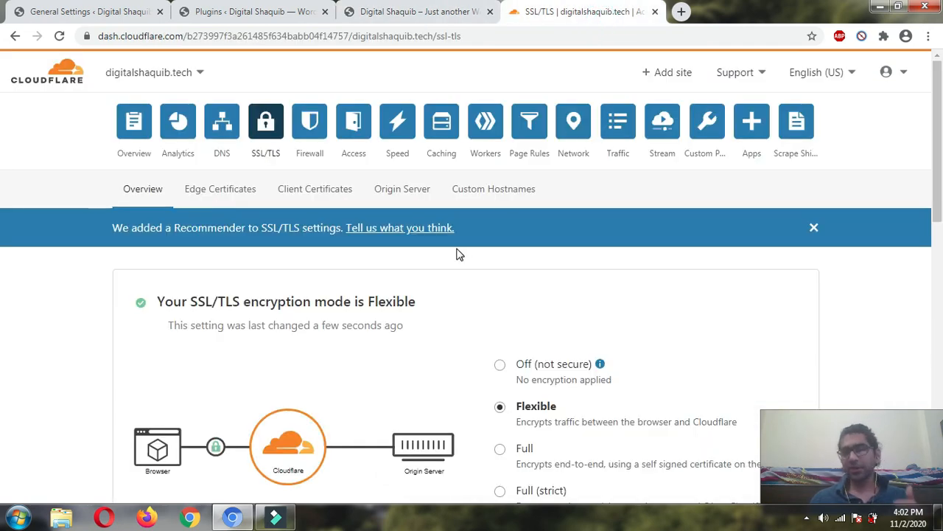
{"action": "scroll", "coordinate": [449, 270], "scroll_direction": "down", "scroll_amount": 4}
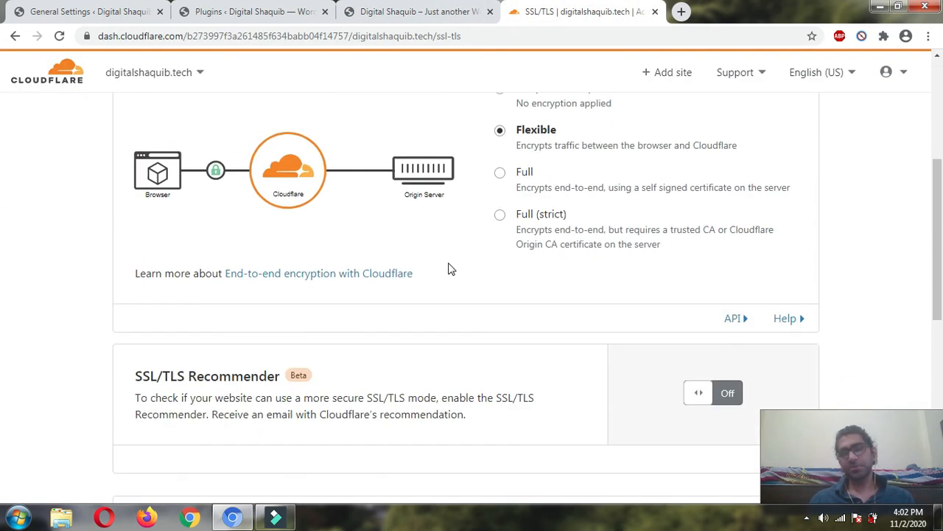
{"action": "left_click", "coordinate": [409, 12]}
{"action": "left_click", "coordinate": [234, 7]}
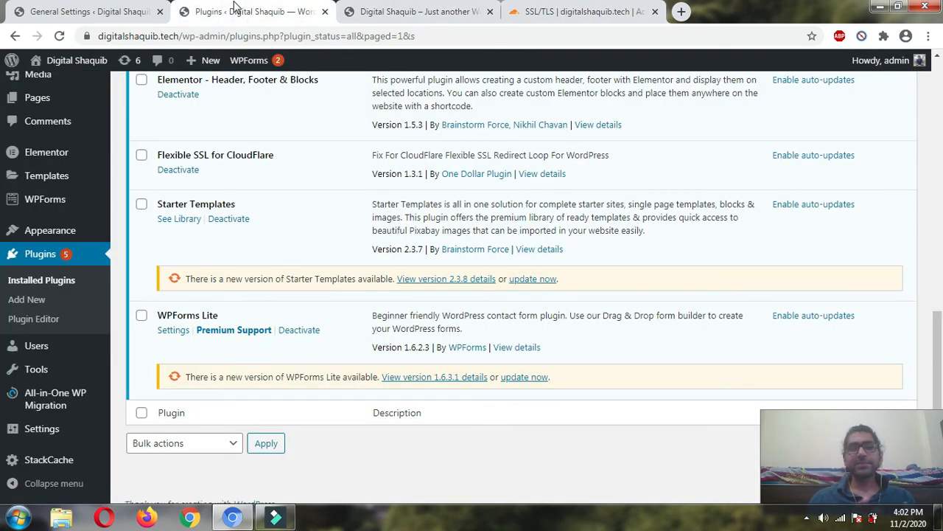
{"action": "left_click", "coordinate": [428, 10]}
{"action": "left_click", "coordinate": [575, 13]}
{"action": "left_click", "coordinate": [360, 7]}
{"action": "left_click", "coordinate": [257, 13]}
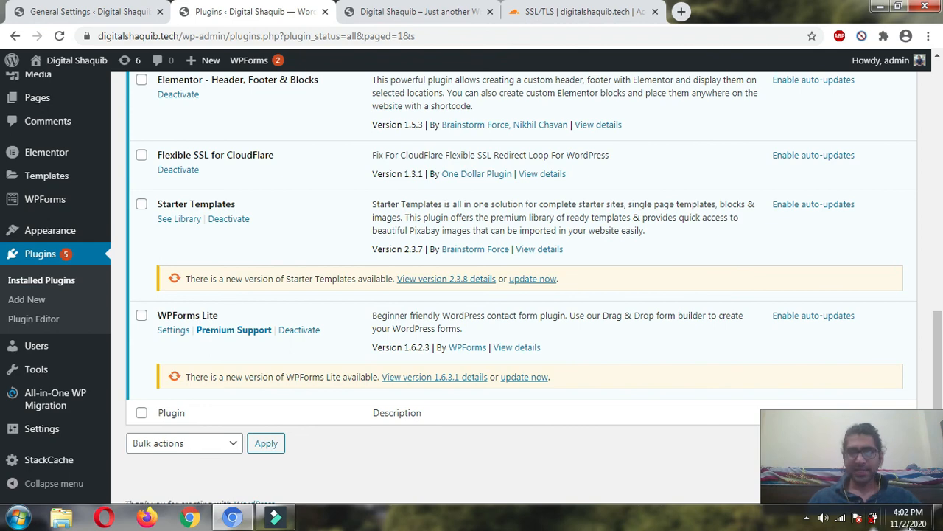
{"action": "left_click", "coordinate": [805, 520]}
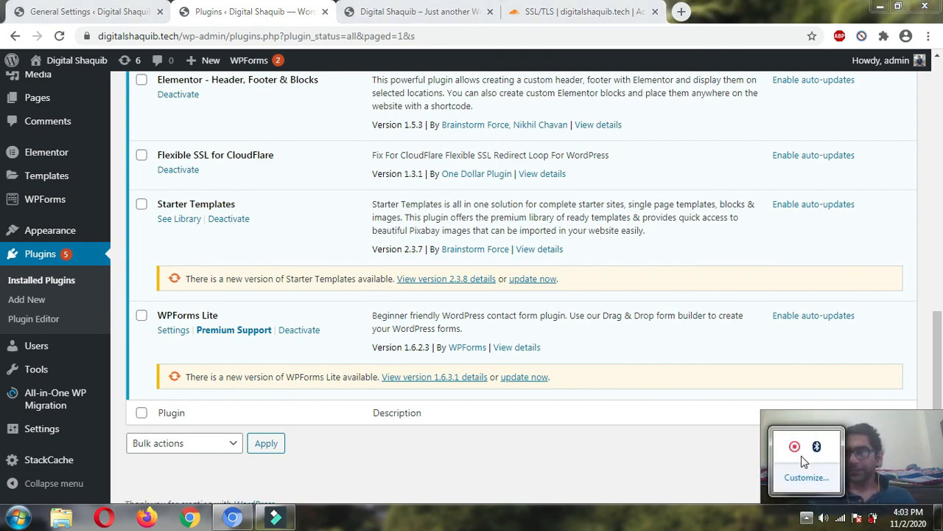